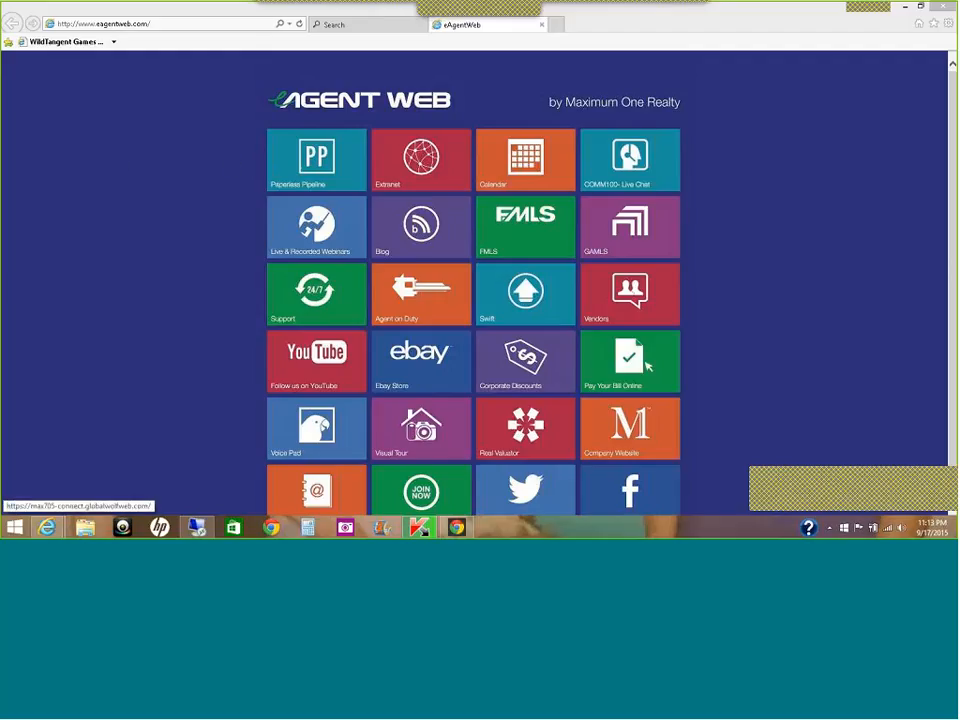
Step: Open the brokerage Extranet (WOLFconnect) from the Extranet tile on the eAgentWeb start page
left_click(425, 176)
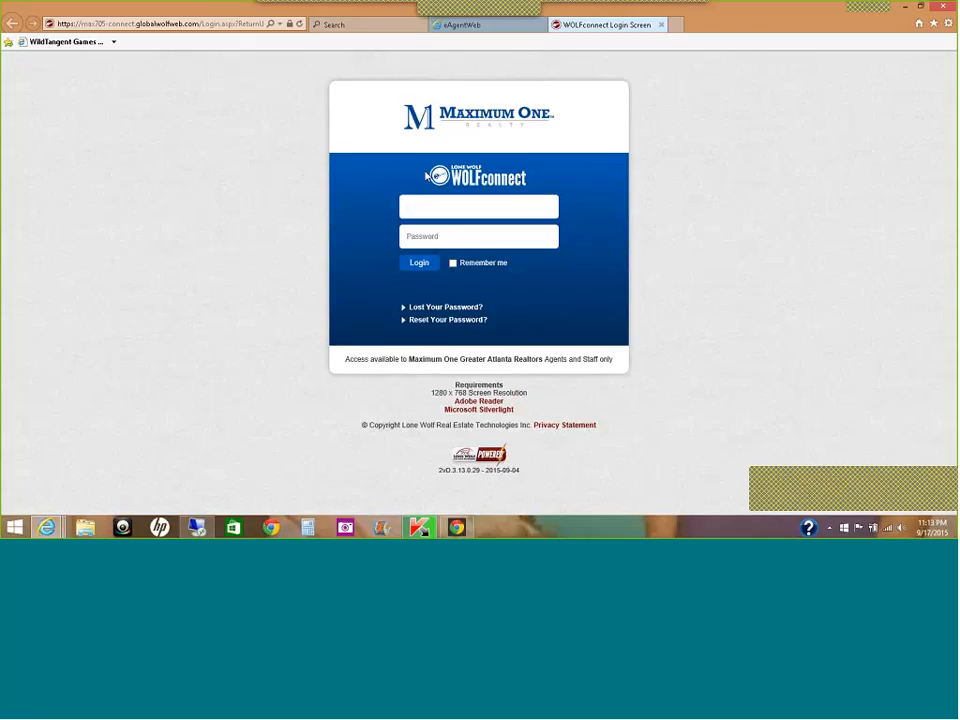
Step: Enter the agent's username and password on the WOLFconnect login page and submit
left_click(434, 208)
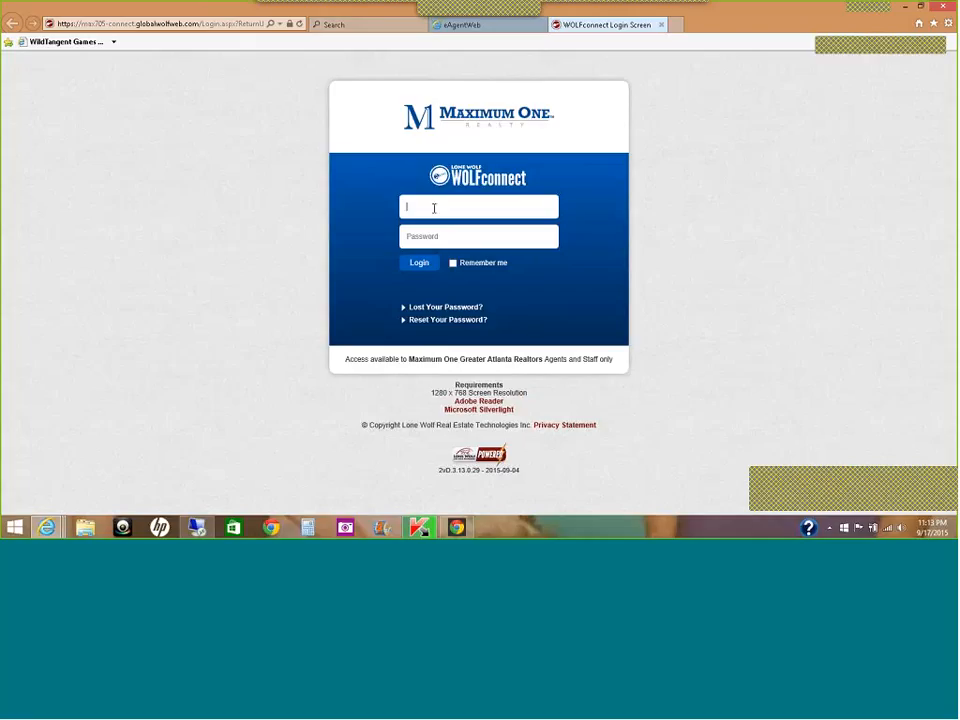
type("ebunny")
key("Tab")
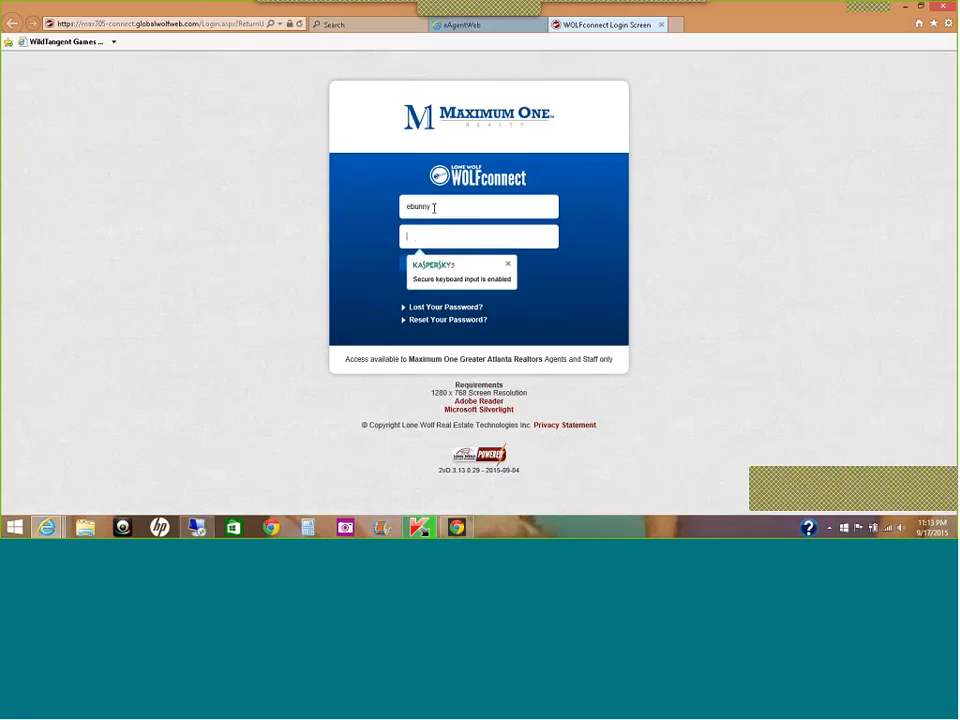
type("•••")
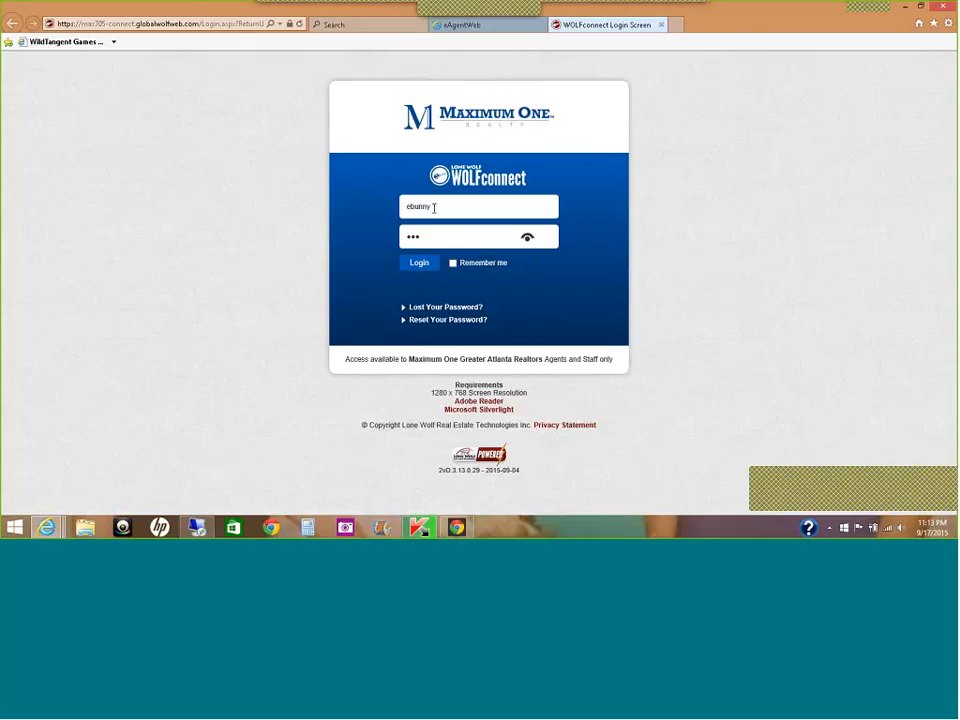
left_click(419, 263)
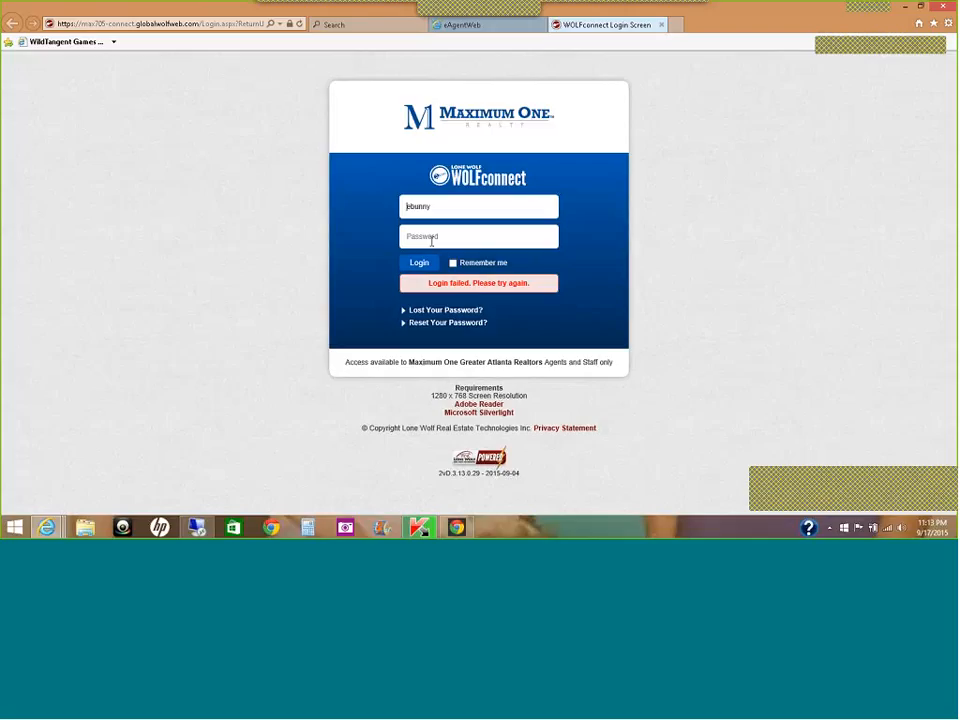
Step: Re-enter the account password and retry the login after the failure message
left_click(432, 241)
type("••••••")
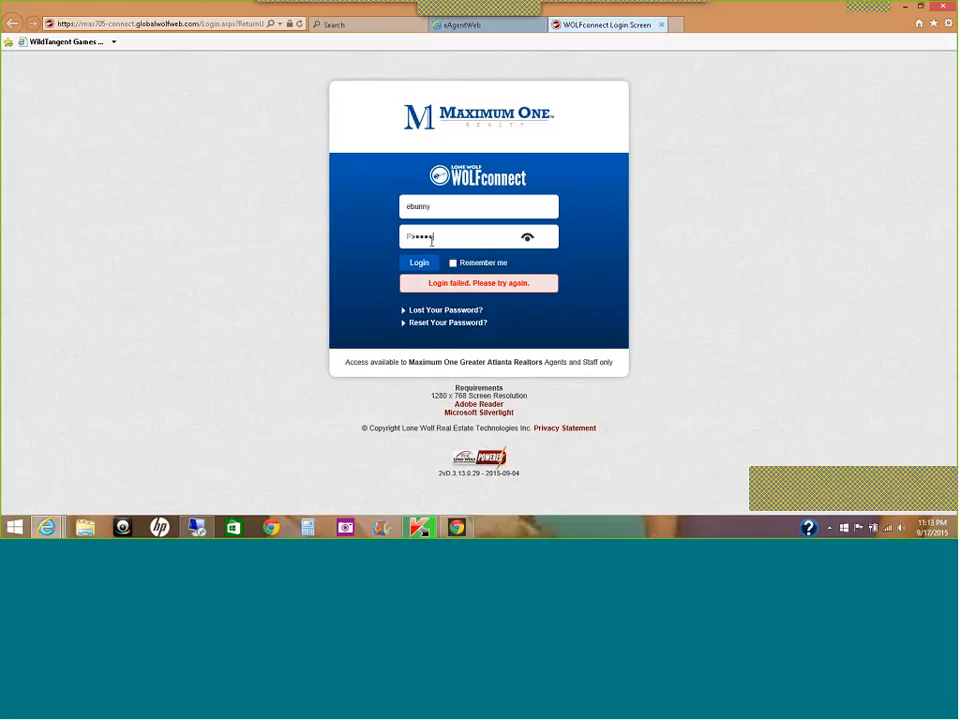
type("•••")
left_click(424, 265)
left_click(424, 265)
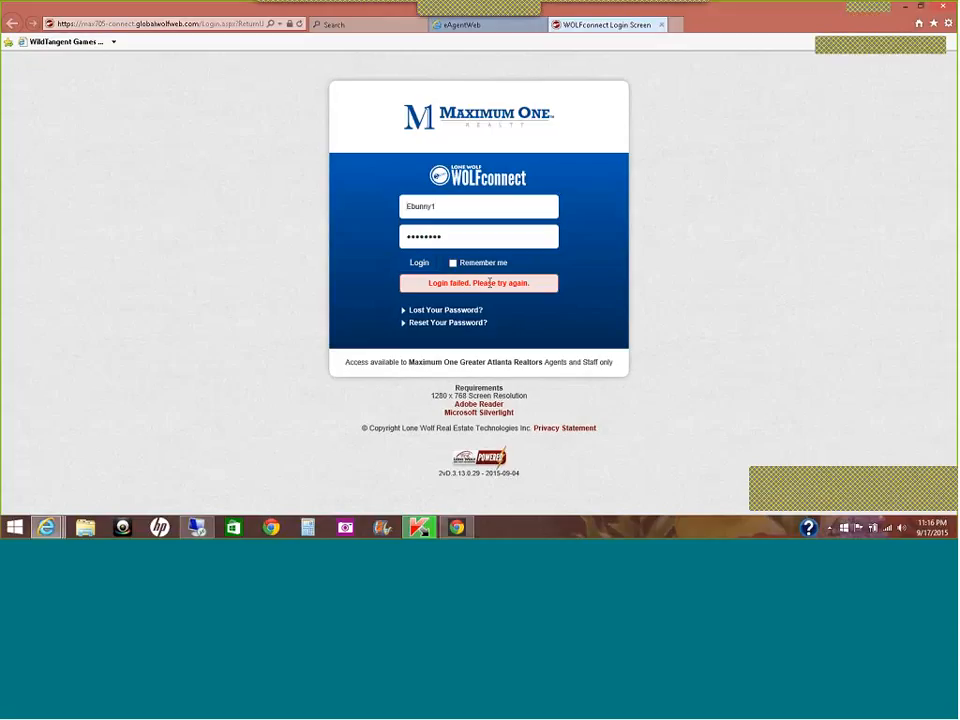
left_click(418, 263)
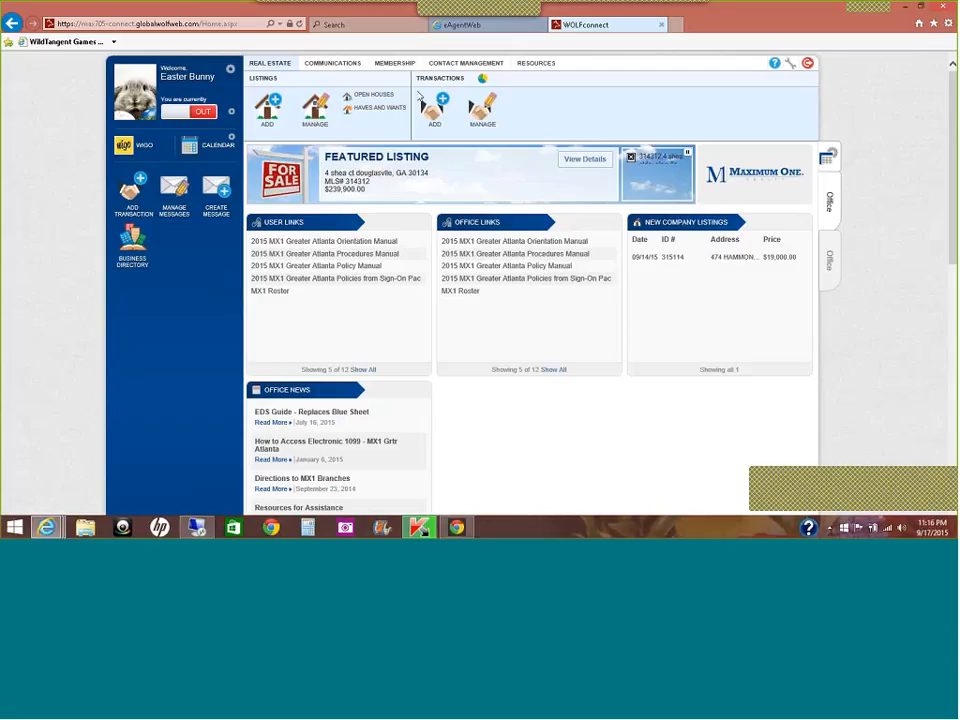
Step: Open the Transaction List via the Manage icon under Transactions
left_click(484, 115)
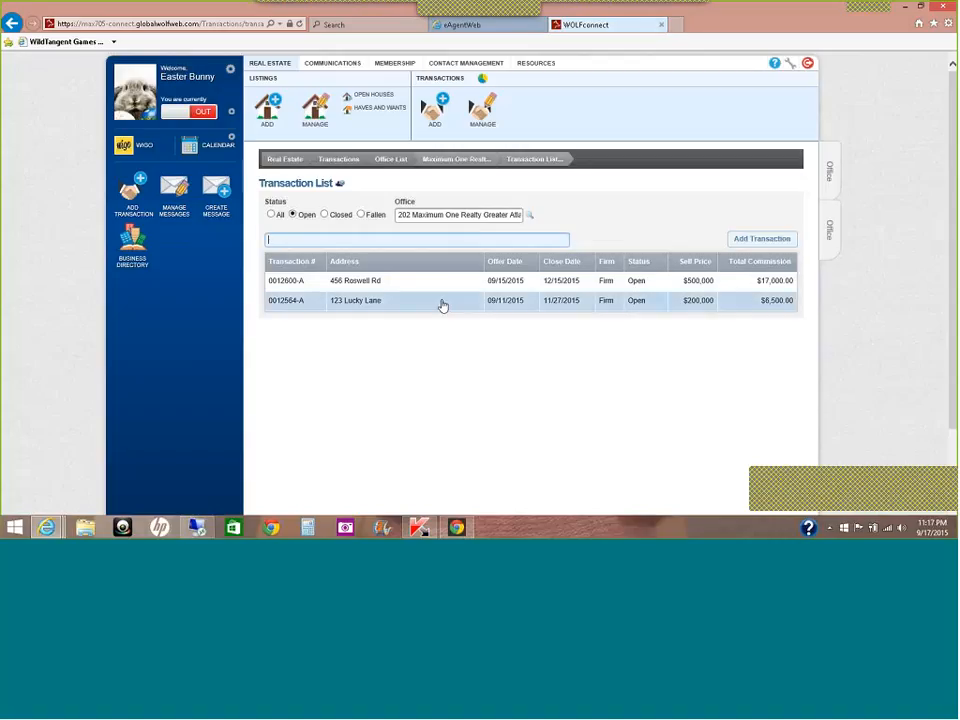
left_click(763, 242)
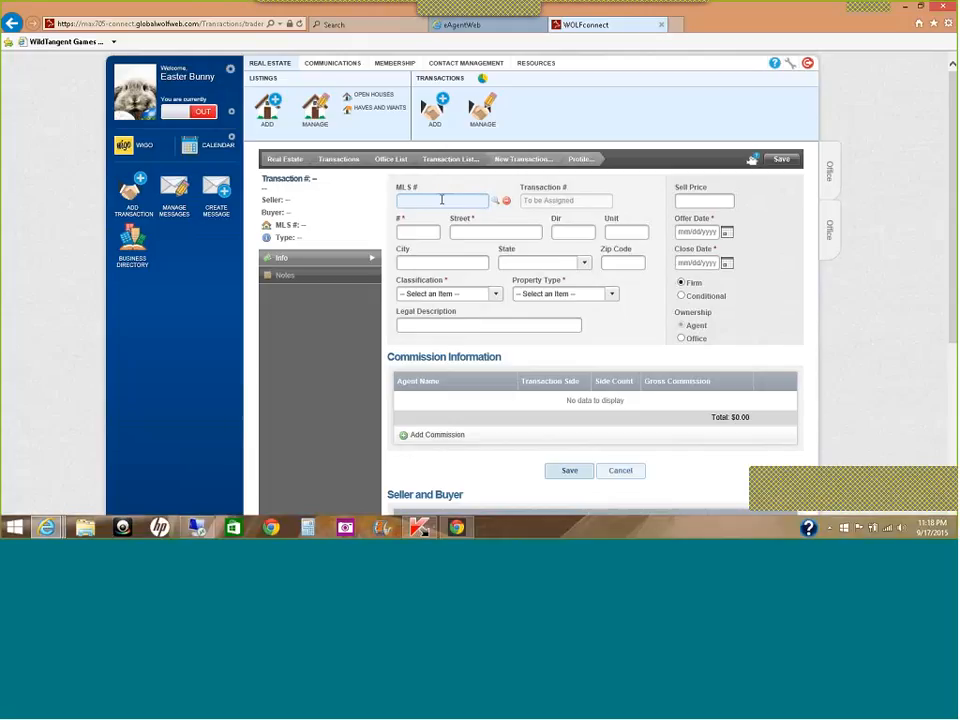
left_click(495, 204)
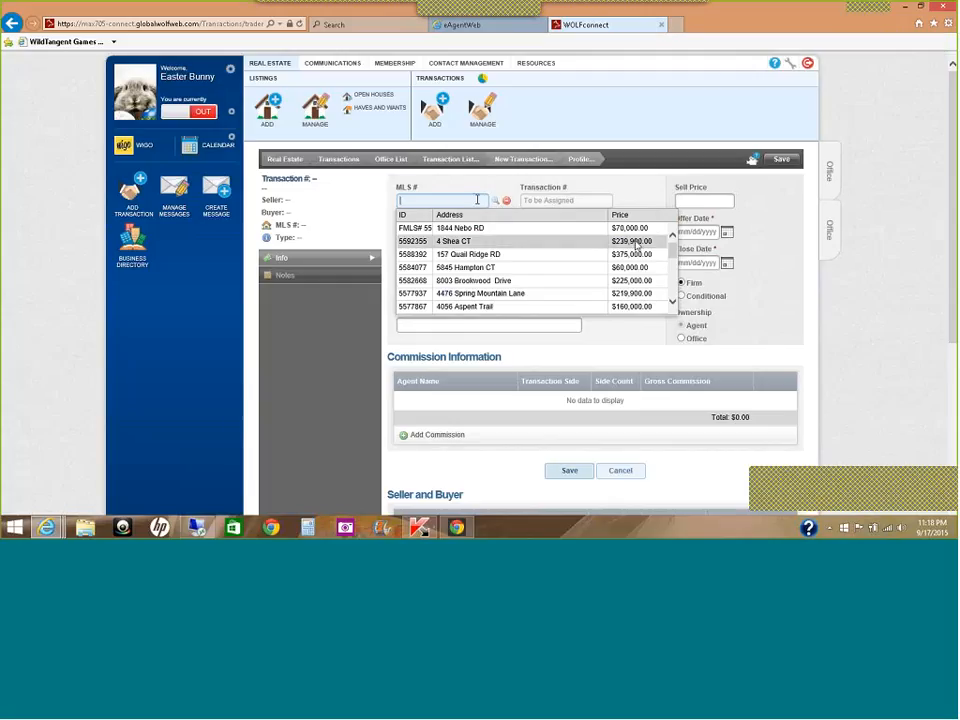
mouse_move(673, 251)
left_mouse_down()
mouse_move(678, 281)
mouse_move(676, 248)
left_mouse_up()
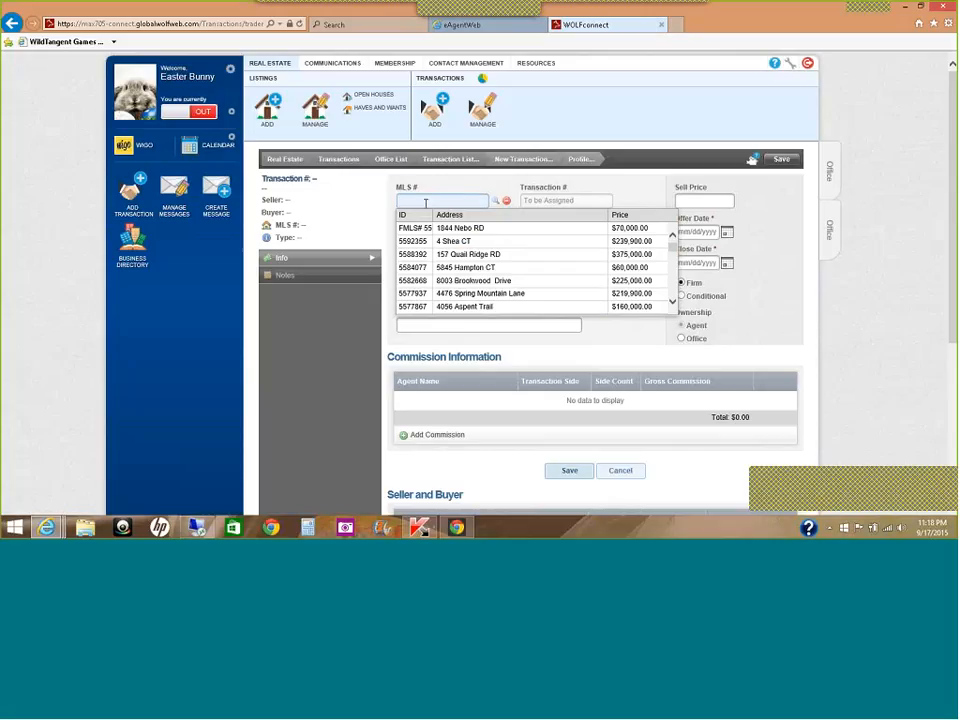
type("580")
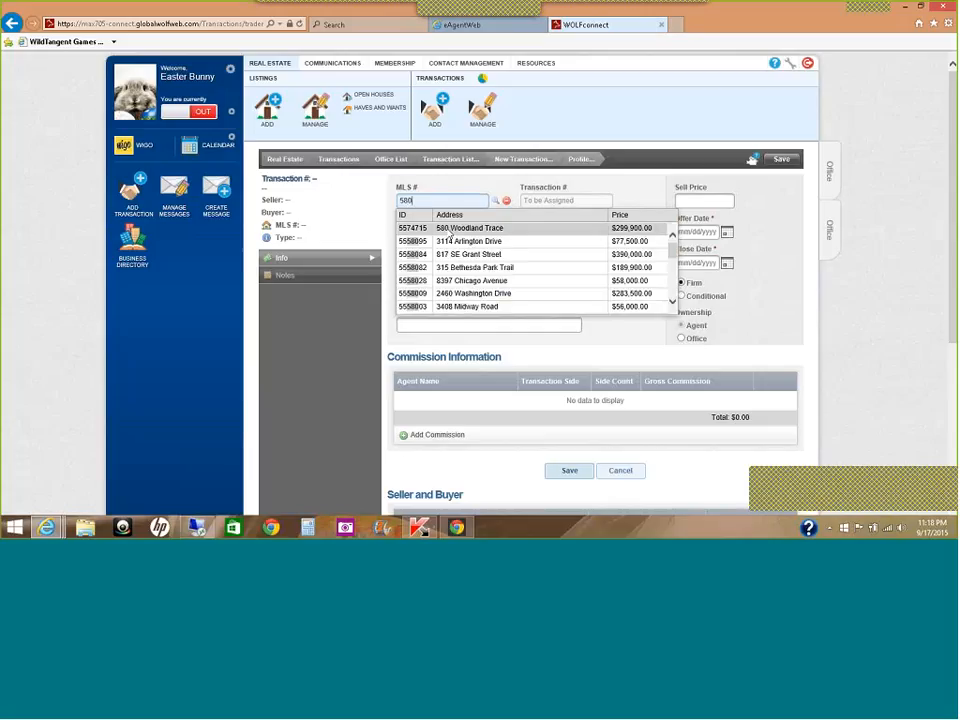
left_click(451, 229)
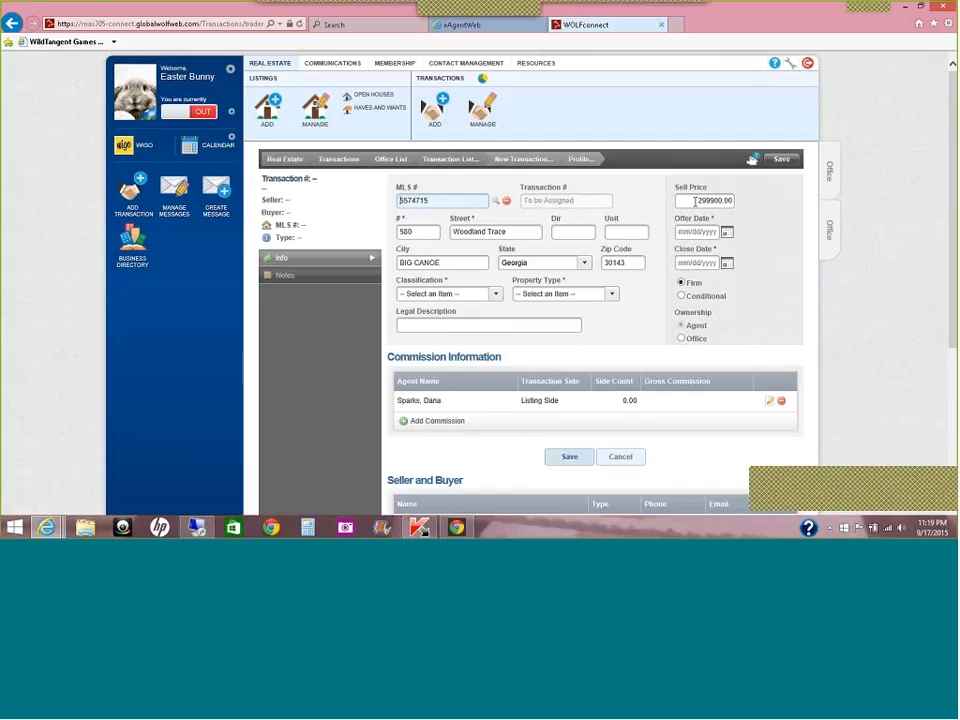
Step: Replace the 299900.00 sell price with 300000
left_click_drag(695, 201, 722, 203)
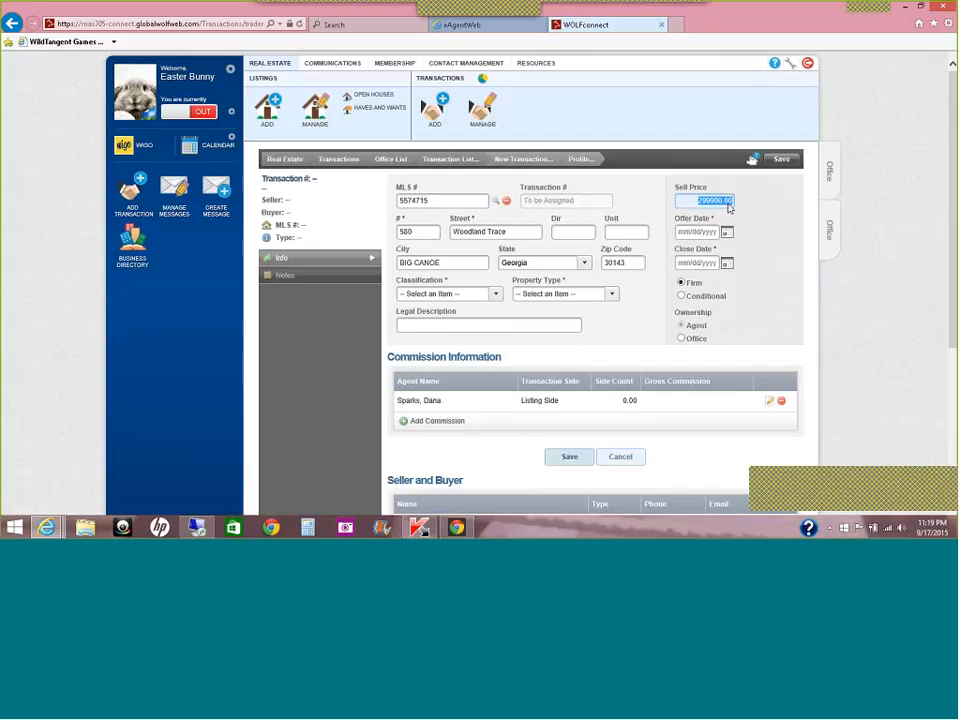
type("300000")
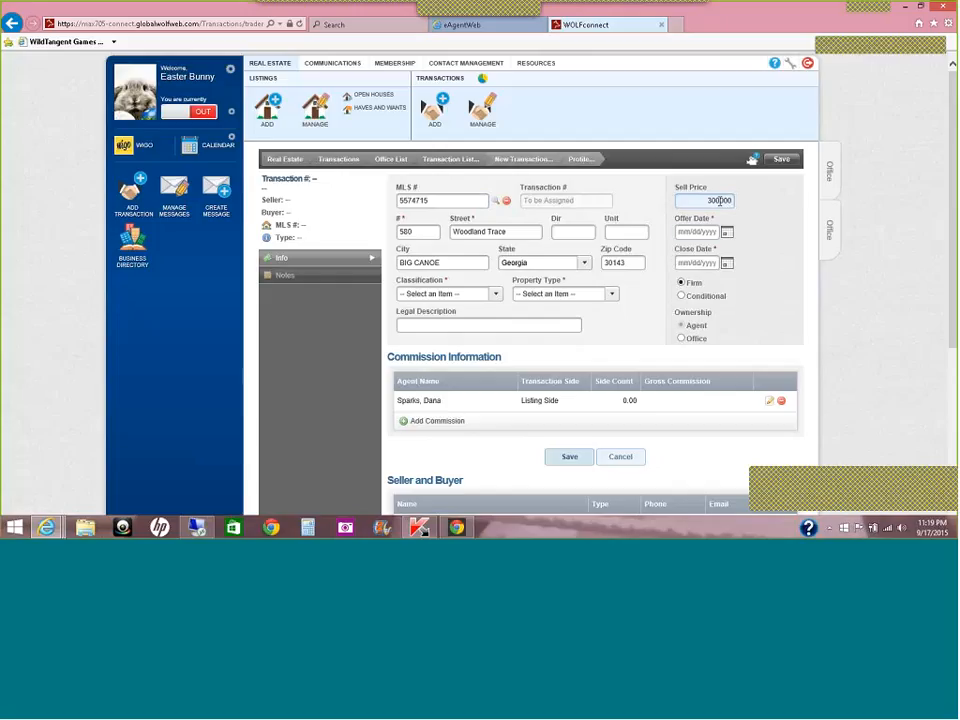
key("Tab")
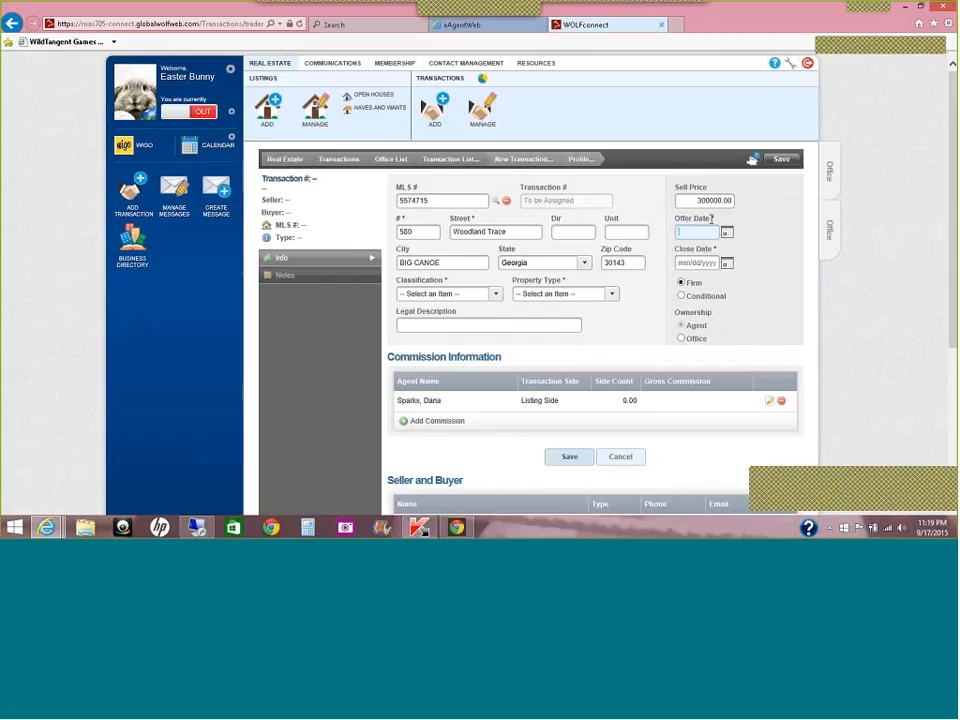
Step: Pick September 17, 2015 as offer date and October 20, 2015 as close date from the calendars
left_click(727, 233)
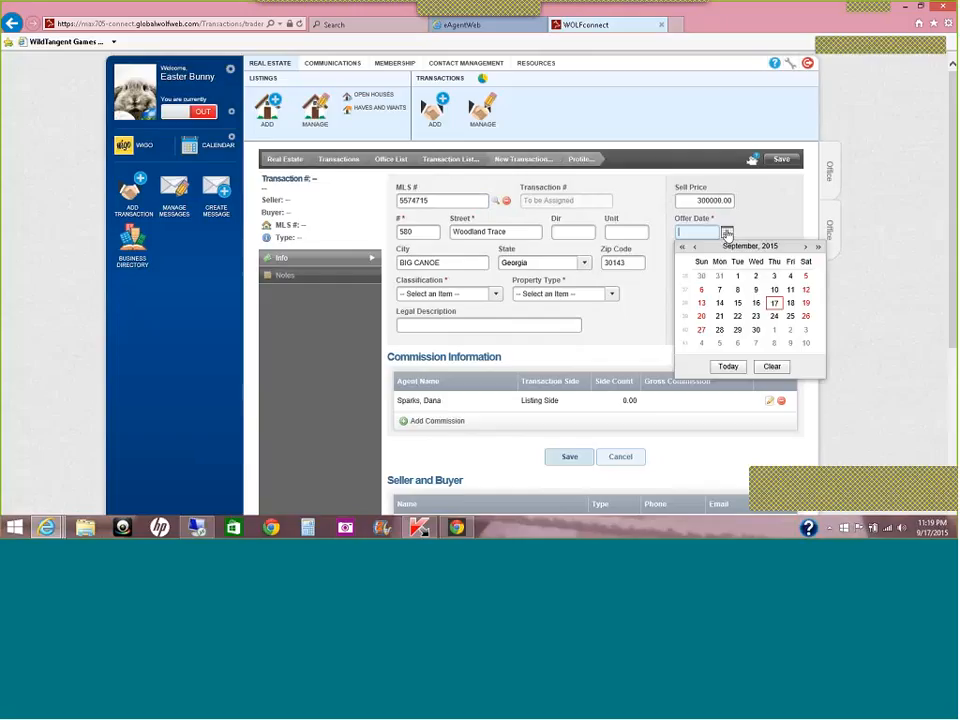
left_click(775, 304)
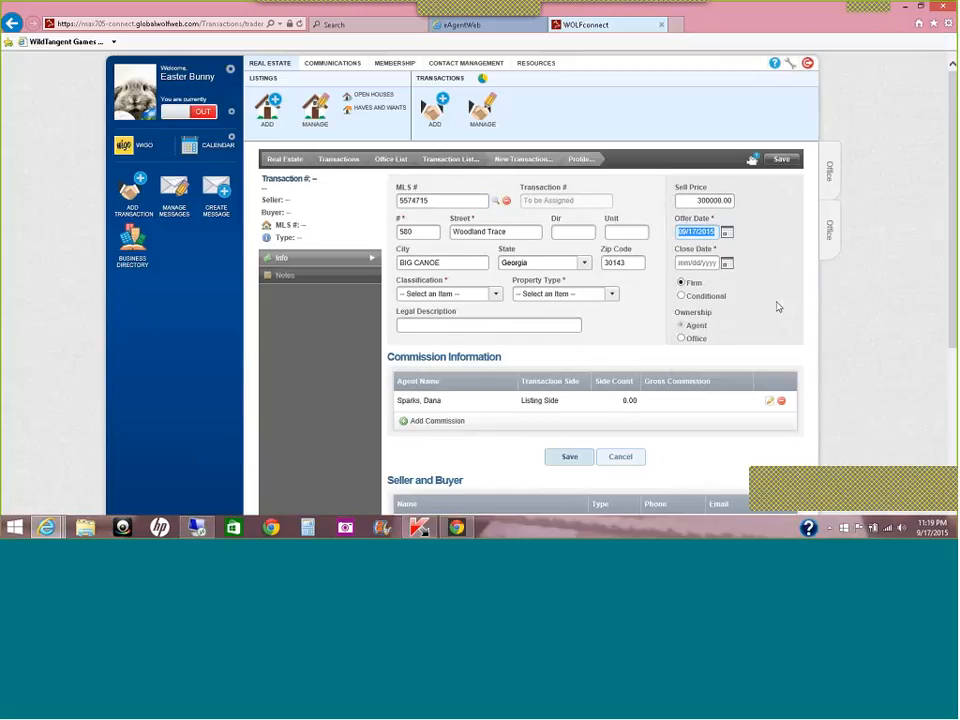
left_click(727, 234)
left_click(728, 235)
left_click(726, 263)
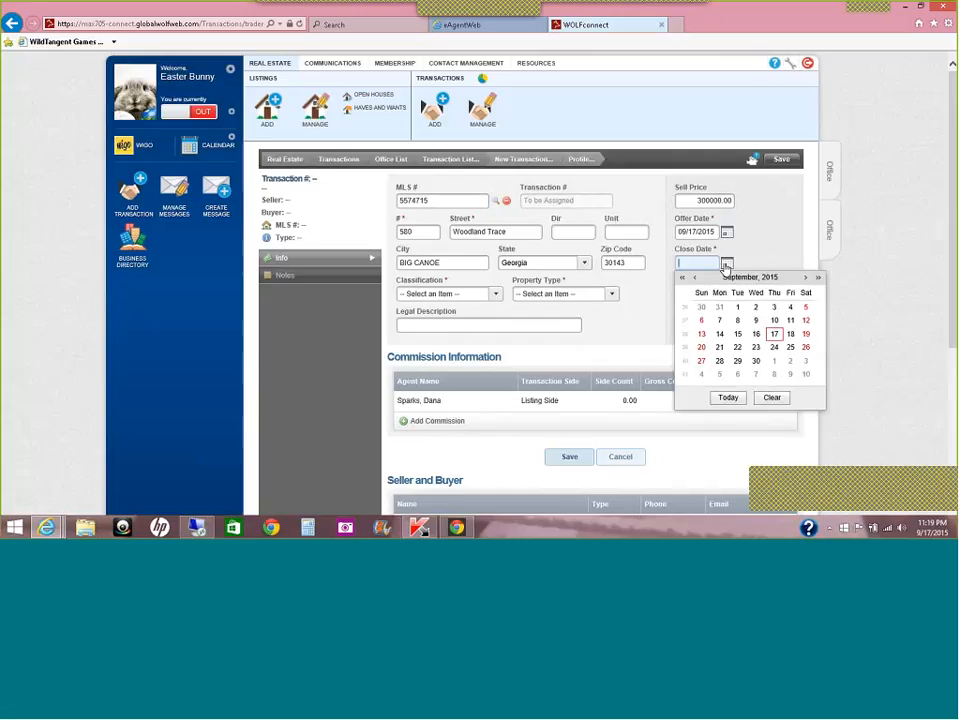
left_click(805, 279)
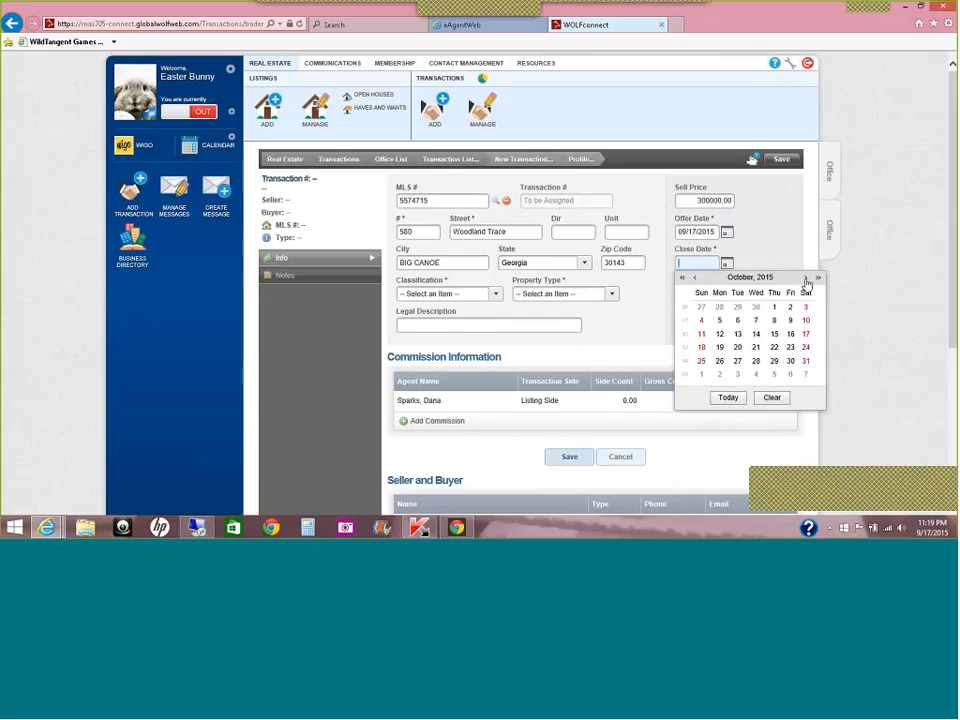
left_click(737, 349)
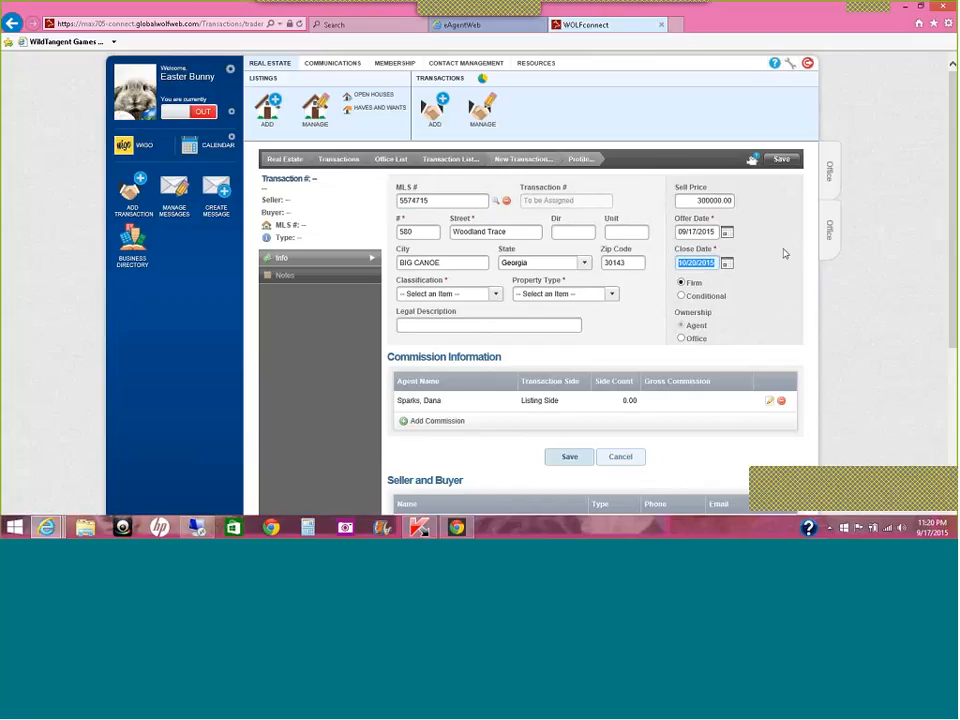
Step: Set the transaction classification to OFFICE DOUBLE ENDER
scroll(953, 185, "down", 1)
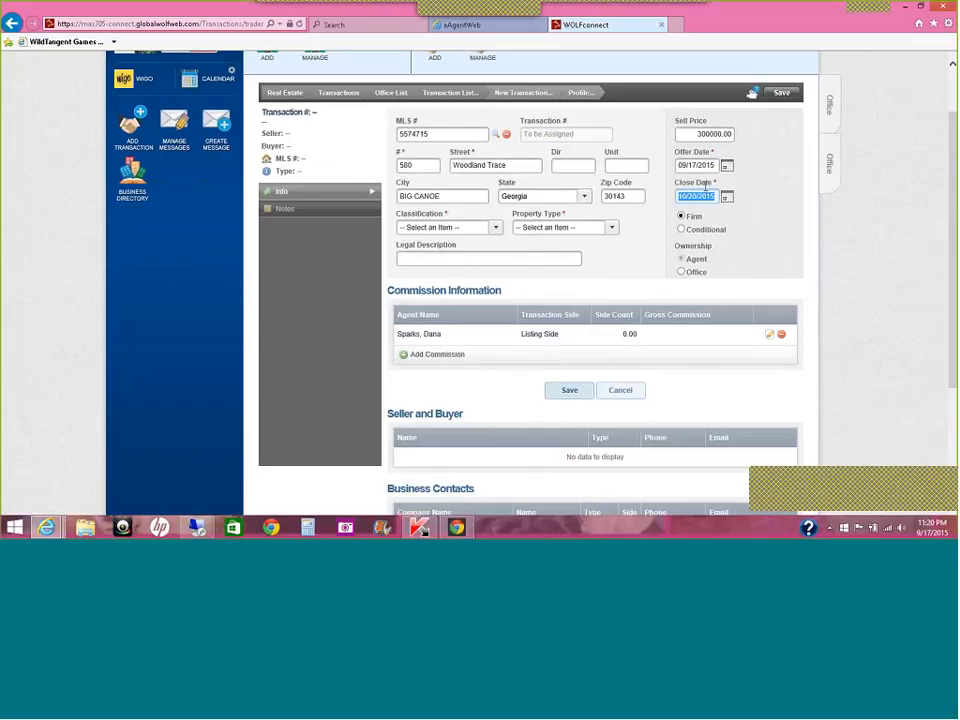
left_click_drag(954, 144, 846, 124)
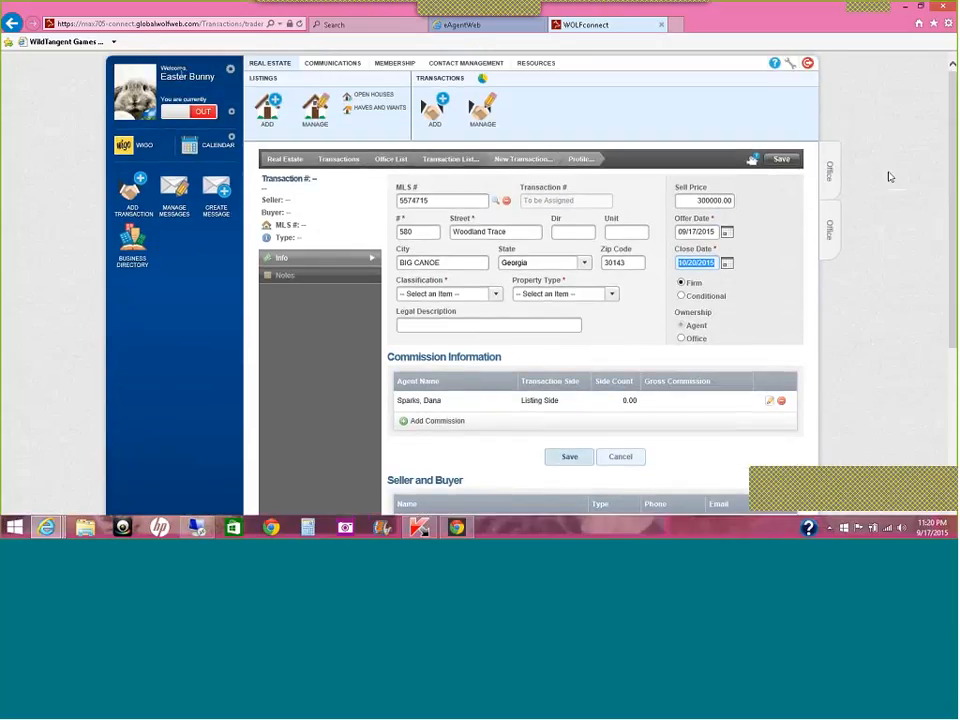
scroll(406, 261, "down", 1)
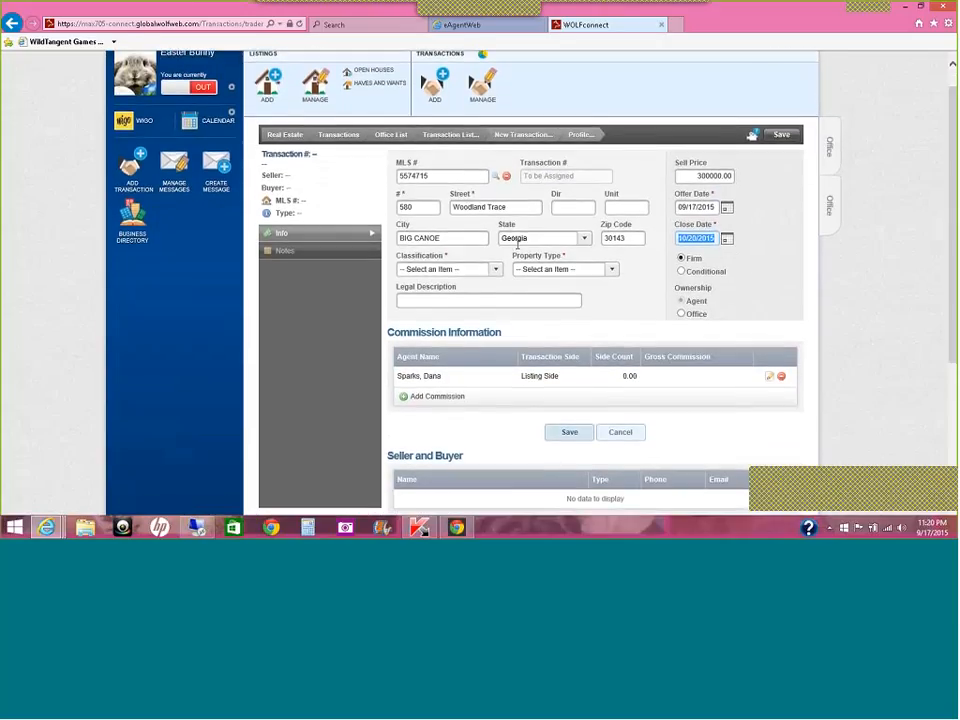
left_click(495, 269)
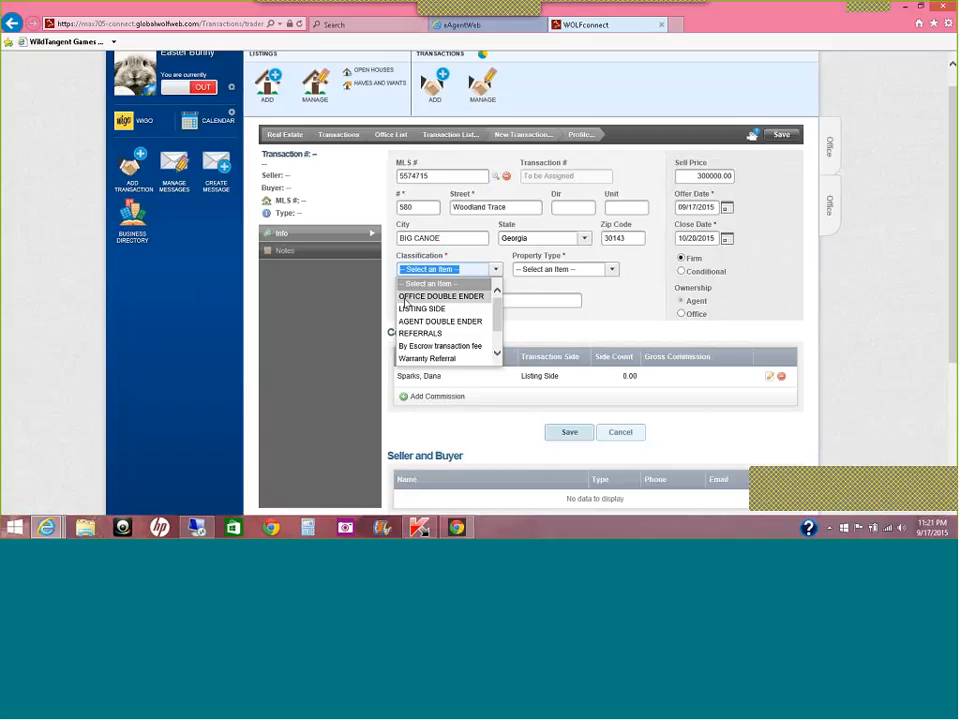
left_click(405, 297)
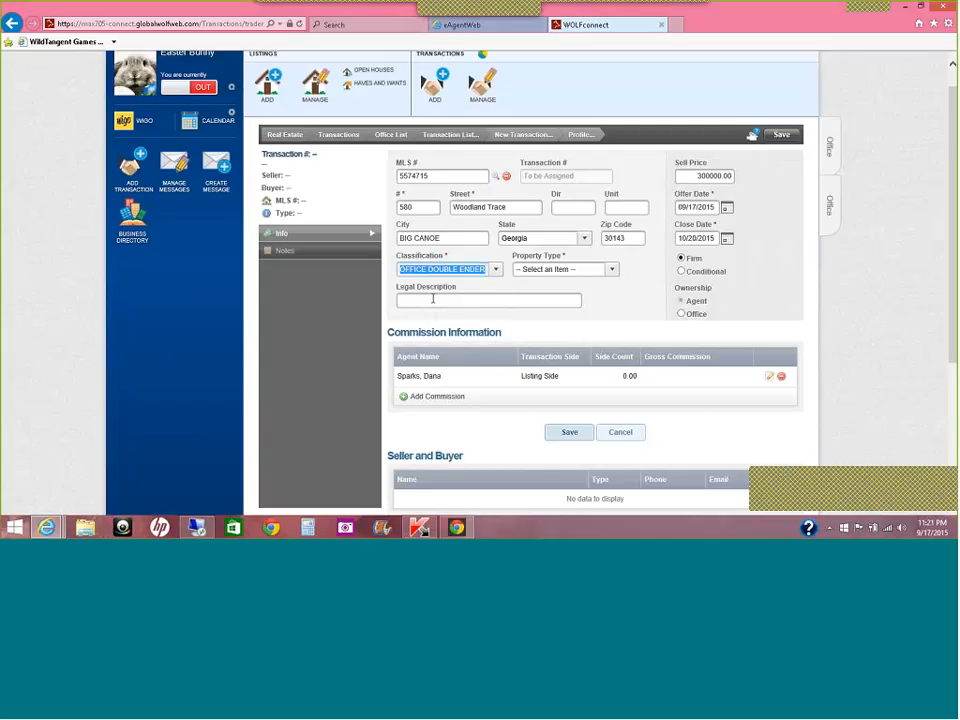
Step: Set the property type to RESIDENTIAL and start a new commission line
left_click(603, 269)
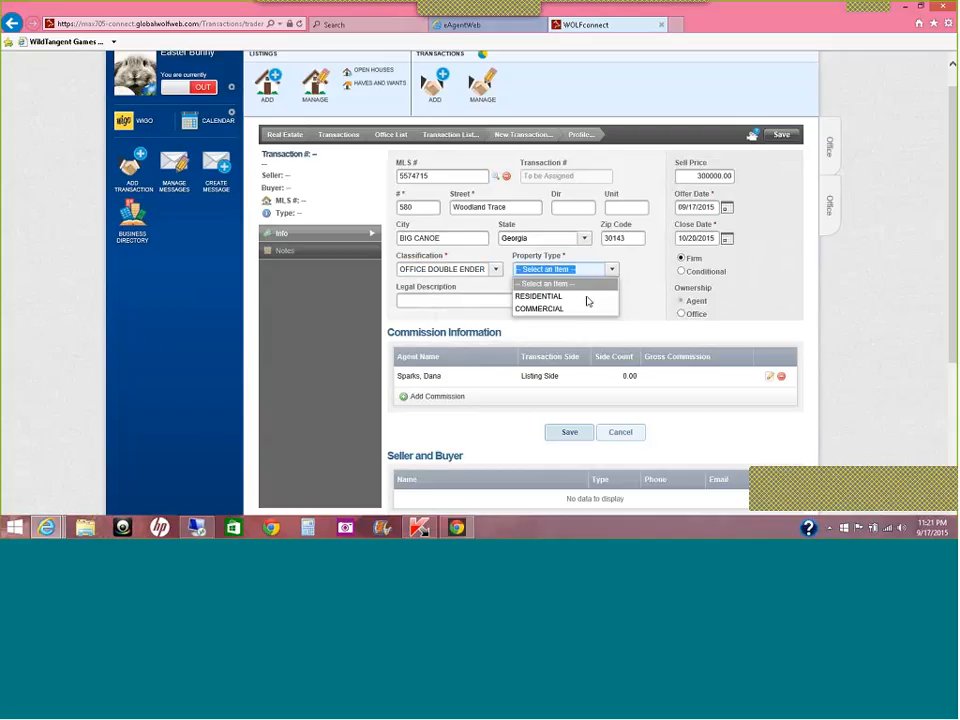
left_click(585, 298)
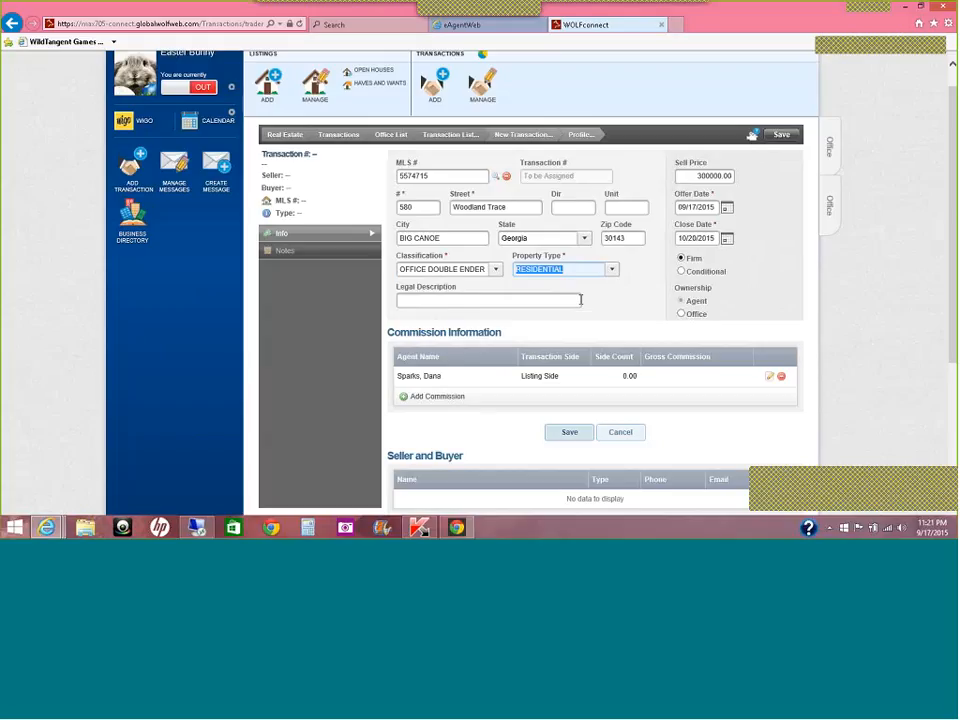
left_click(454, 403)
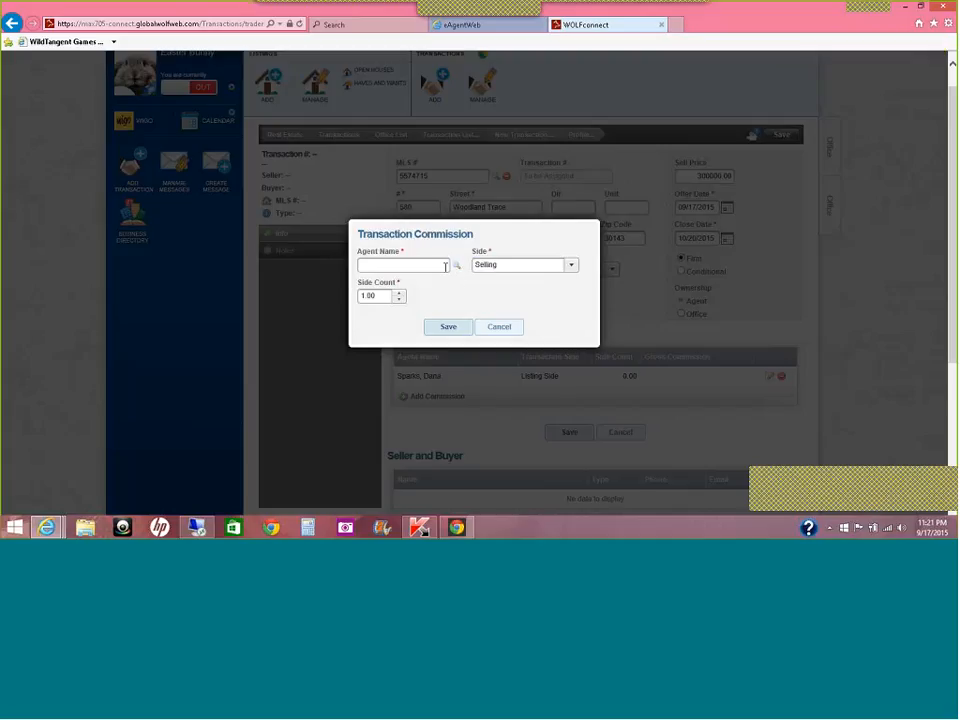
Step: Choose the selling agent from the Agent Name list
left_click(456, 266)
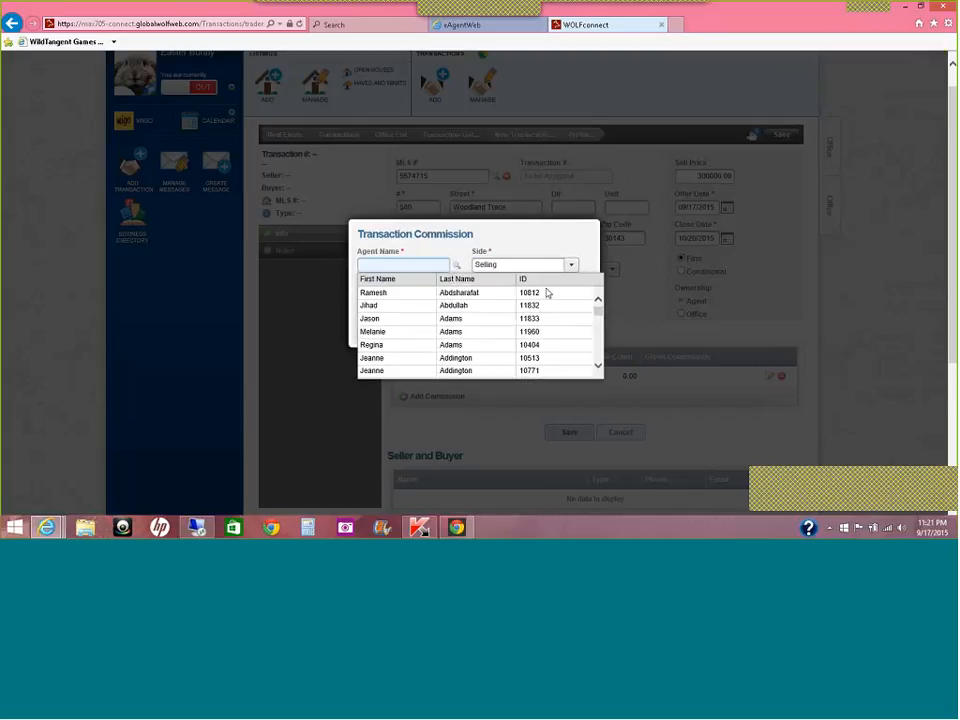
left_click_drag(599, 318, 603, 338)
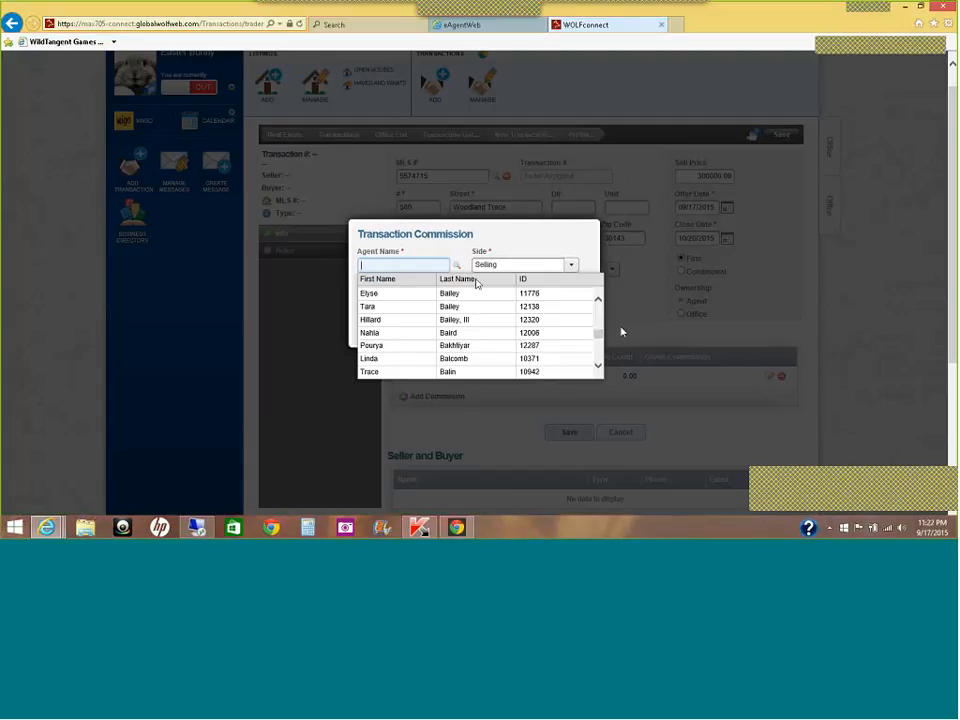
left_click_drag(601, 336, 604, 359)
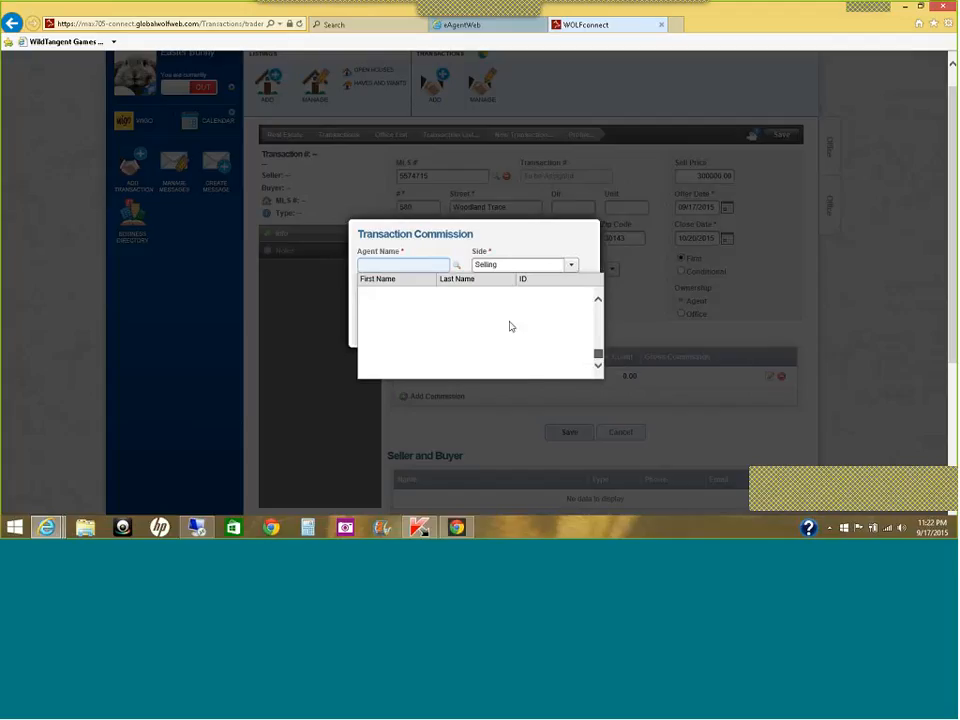
left_click(600, 302)
left_click(600, 302)
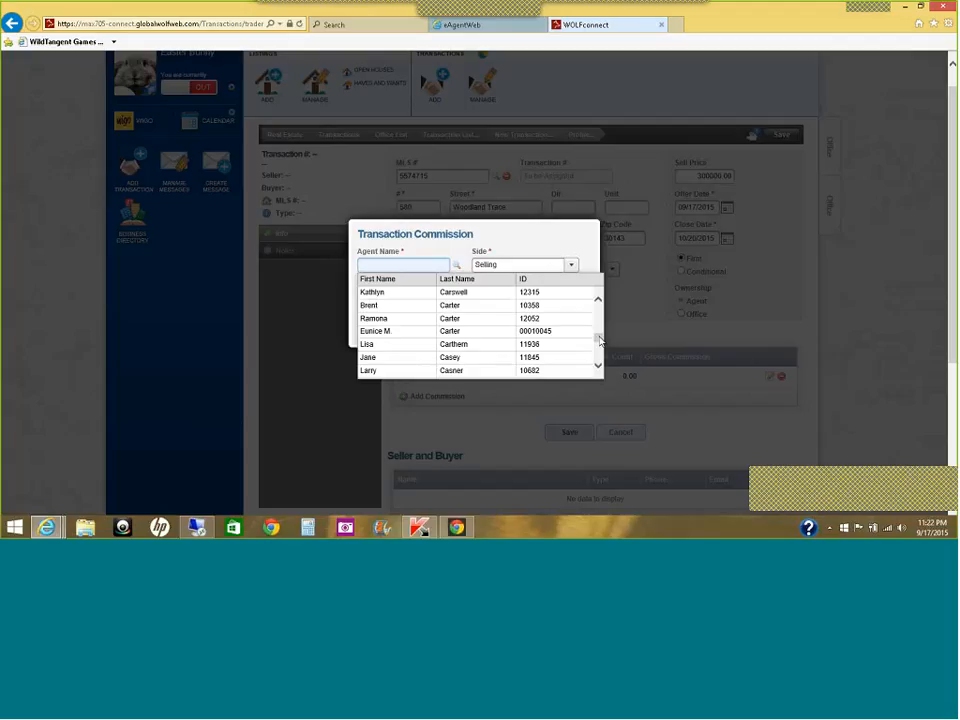
left_click_drag(600, 340, 598, 326)
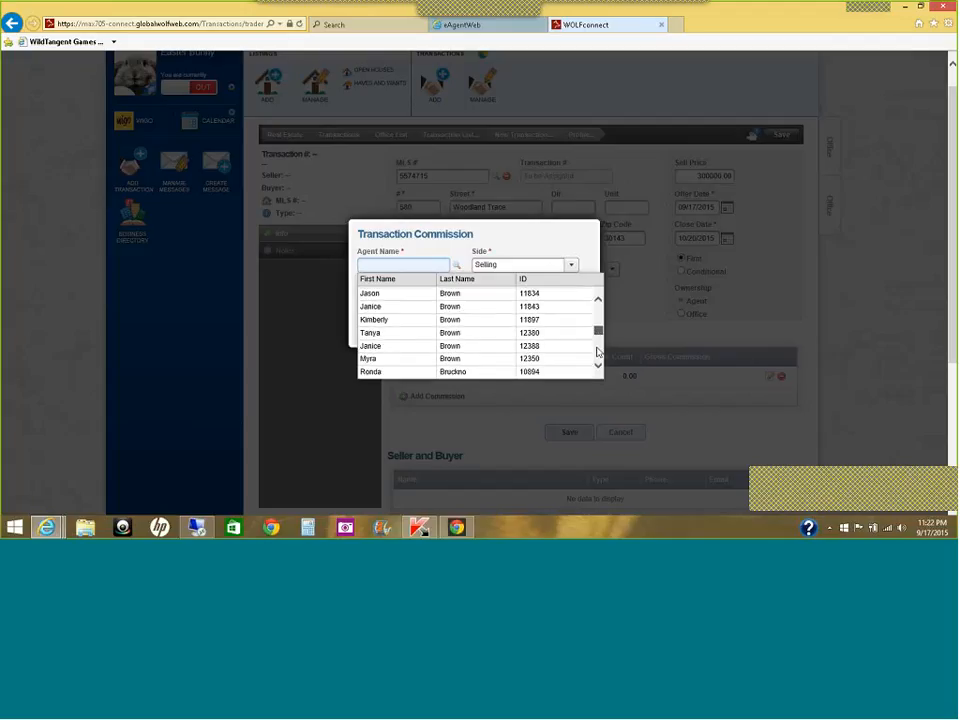
left_click(599, 367)
left_click(599, 367)
left_click(599, 367)
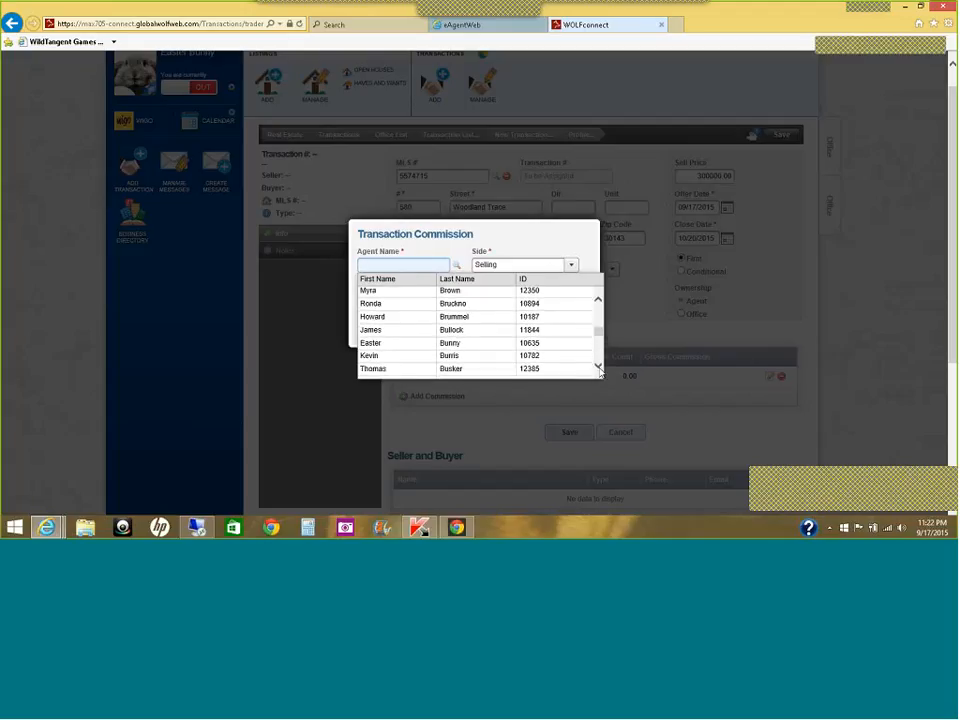
left_click(457, 343)
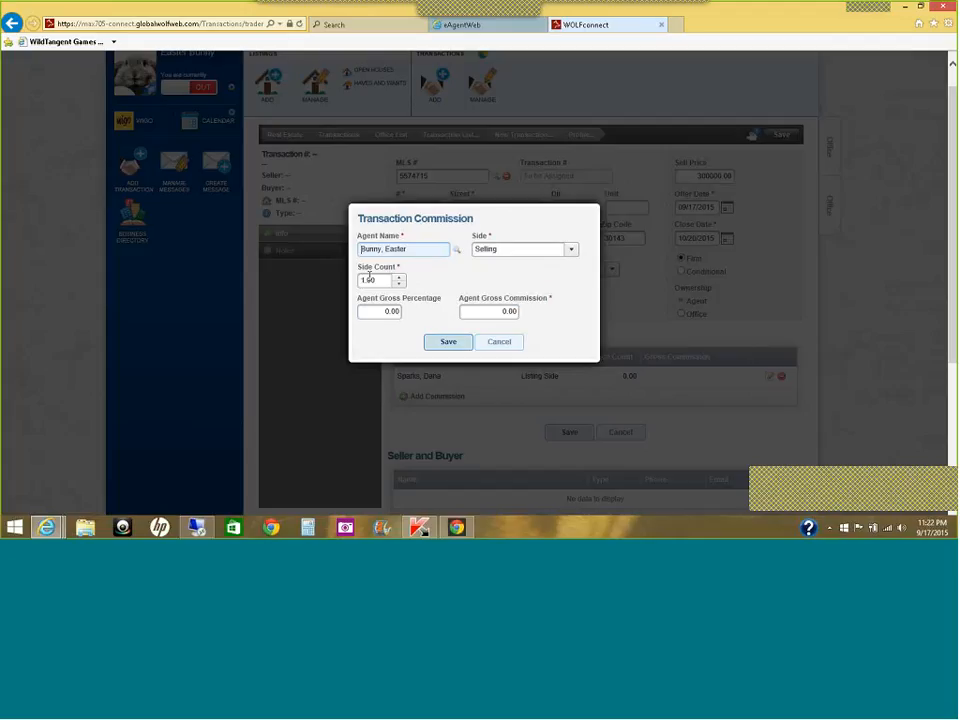
Step: Enter a 3.5% agent gross percentage, giving $10,500.00 gross, and save the line
left_click_drag(383, 310, 403, 316)
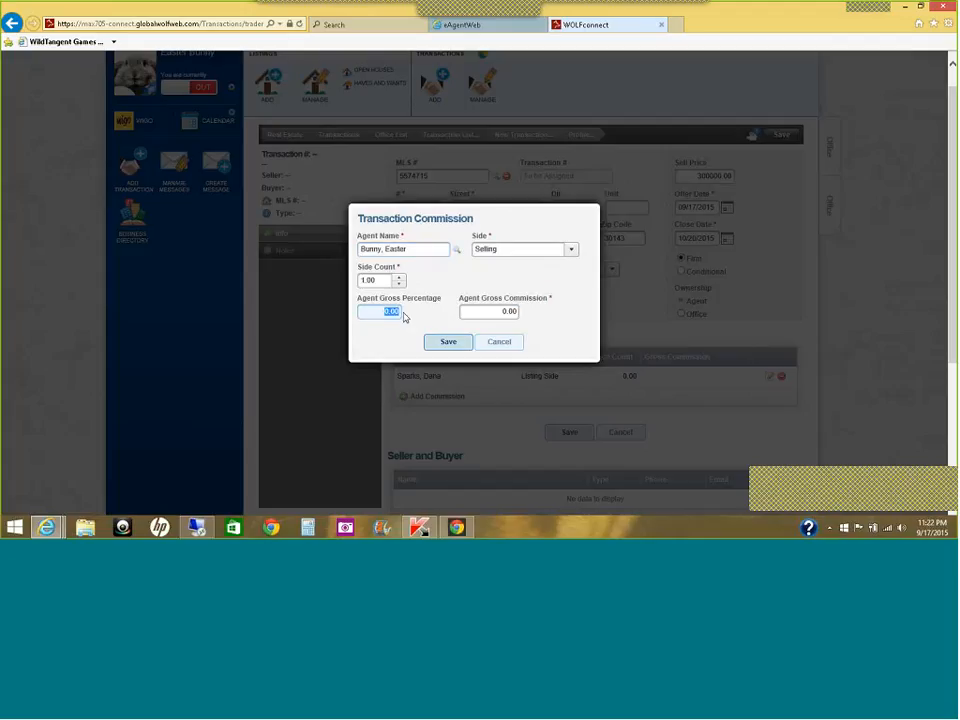
type("3.5")
key("Tab")
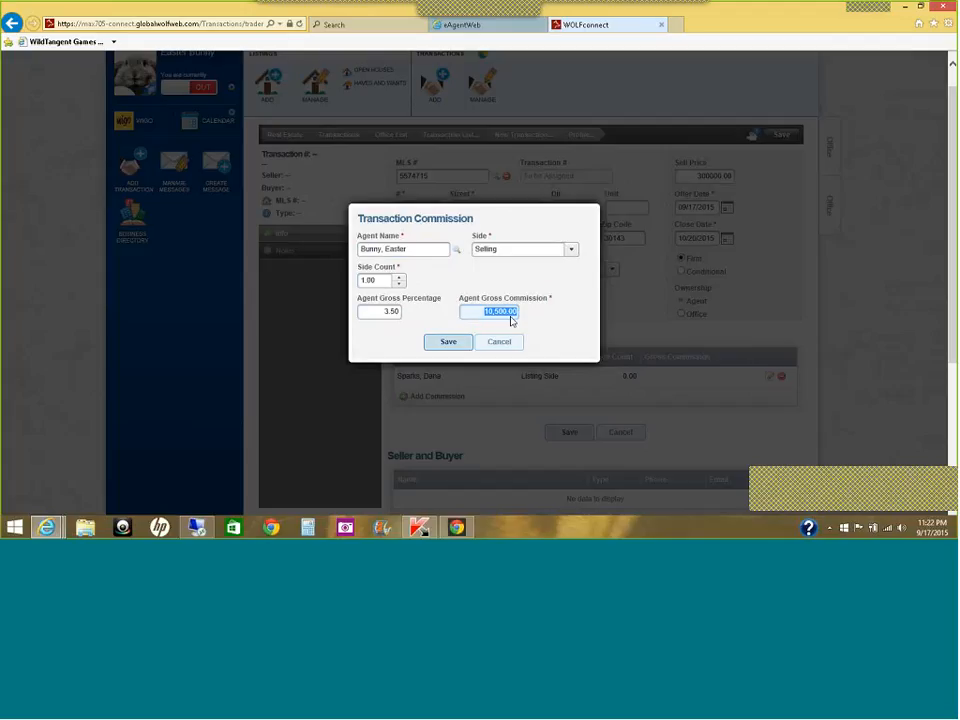
left_click(445, 344)
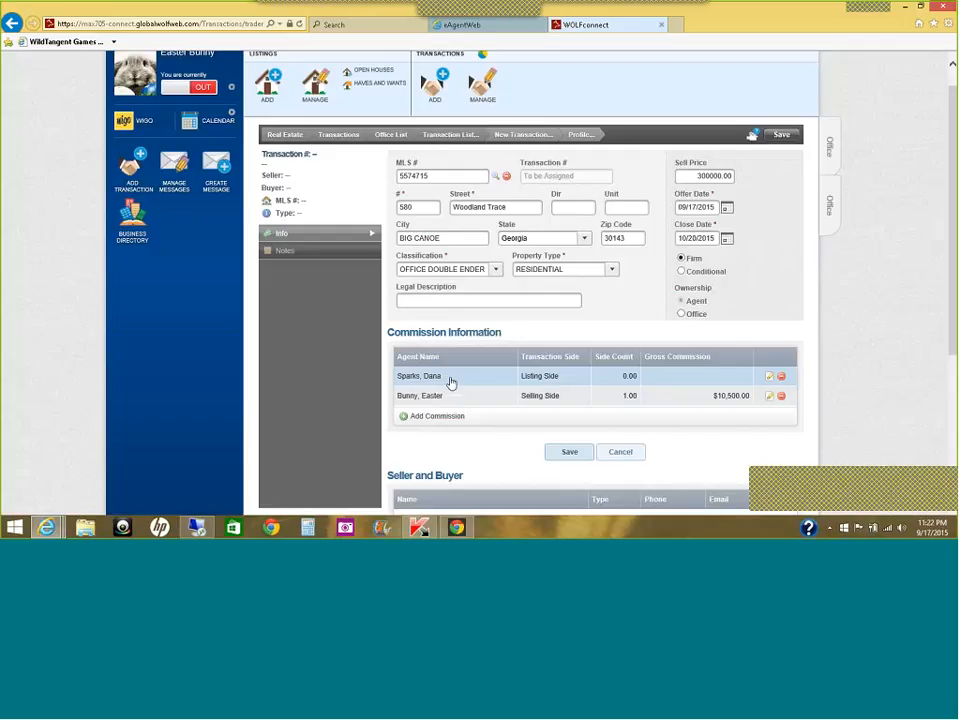
Step: Raise the listing agent's side count from 0.00 to 1.00 and save the line
left_click(451, 383)
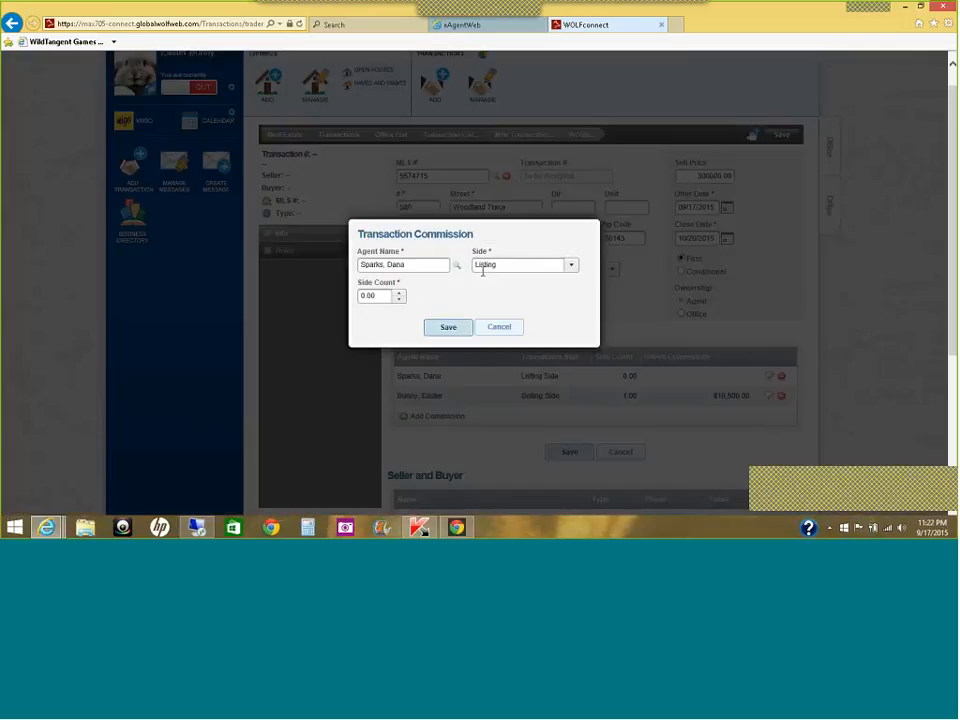
left_click(399, 294)
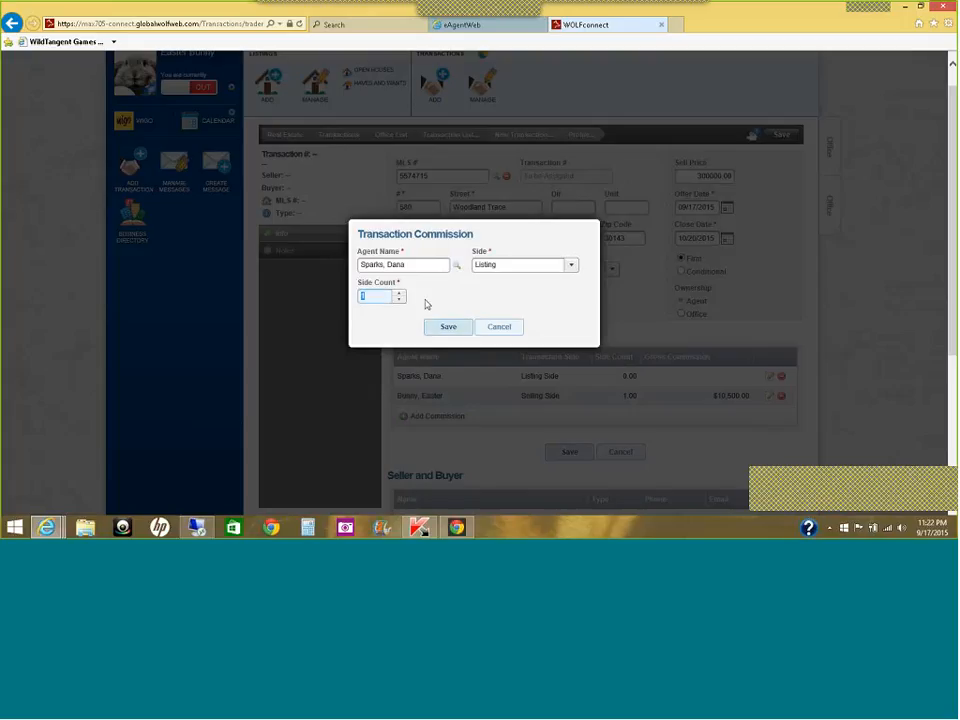
left_click(430, 305)
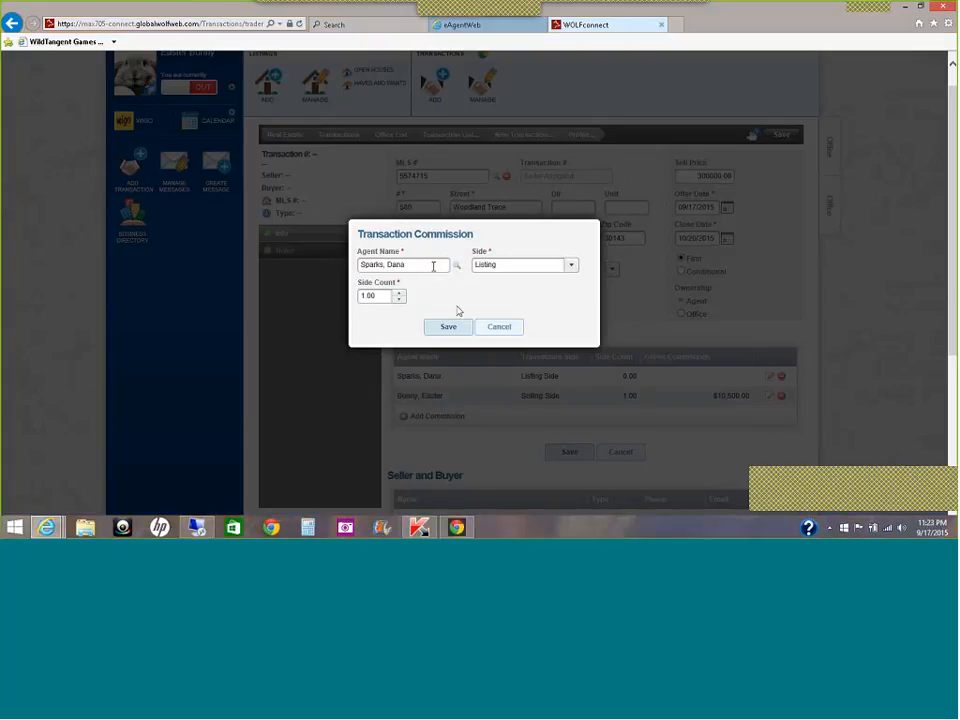
left_click(449, 327)
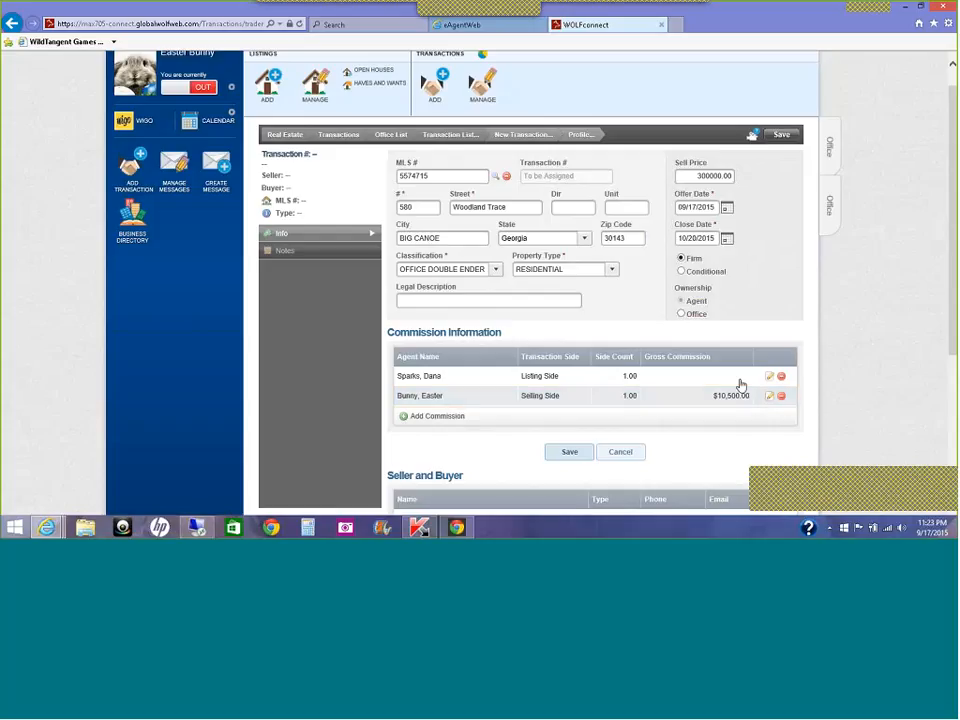
left_click_drag(954, 225, 955, 342)
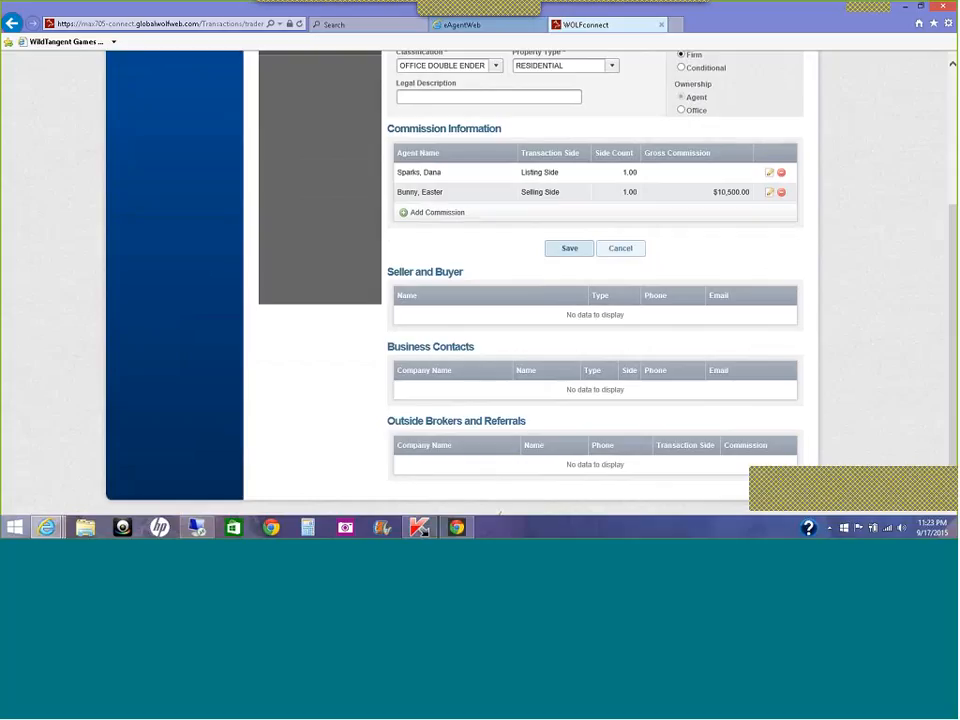
left_click_drag(955, 228, 951, 113)
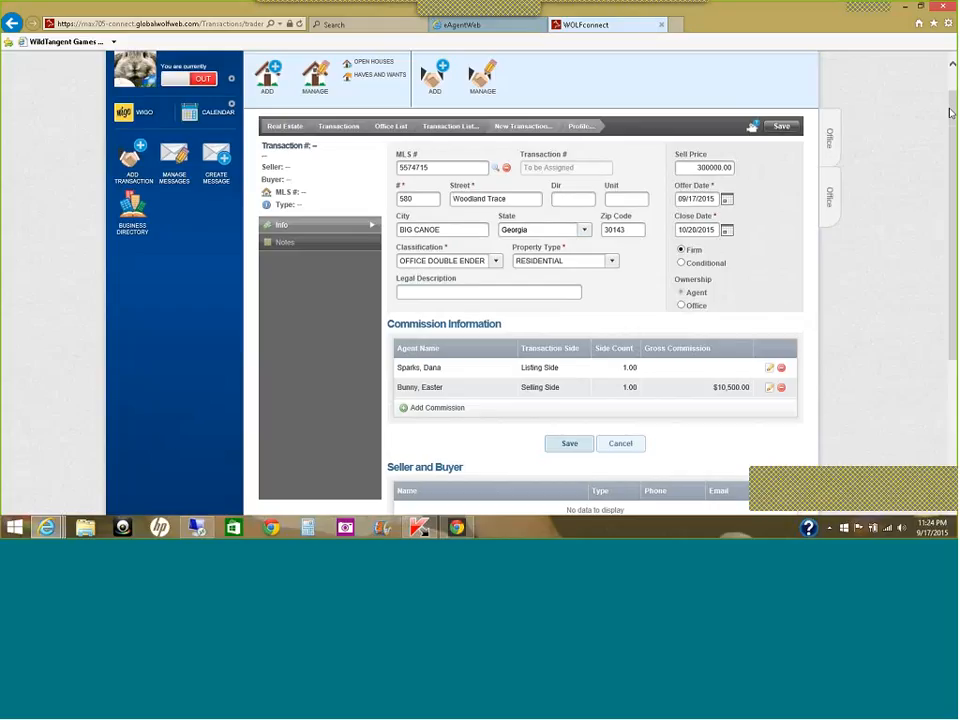
left_click_drag(951, 113, 951, 90)
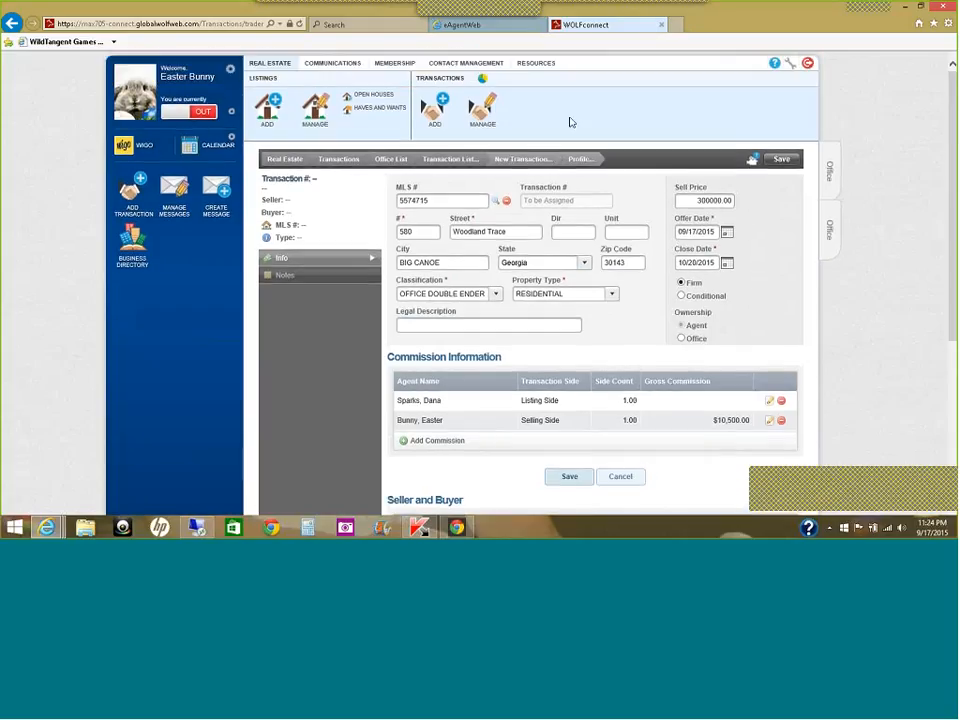
key("super+c")
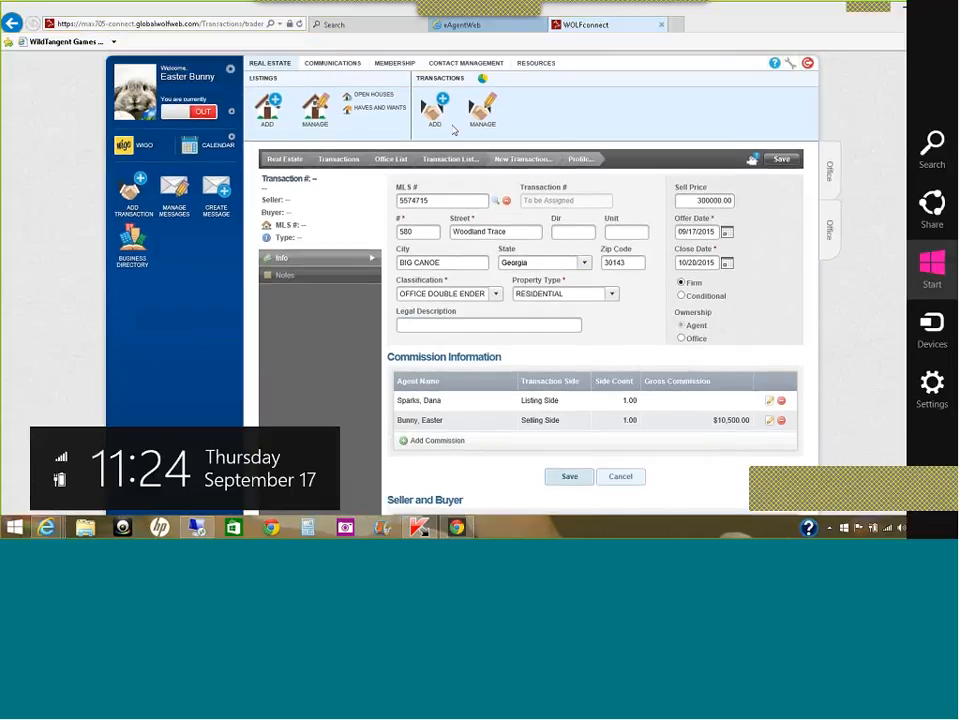
left_click(523, 110)
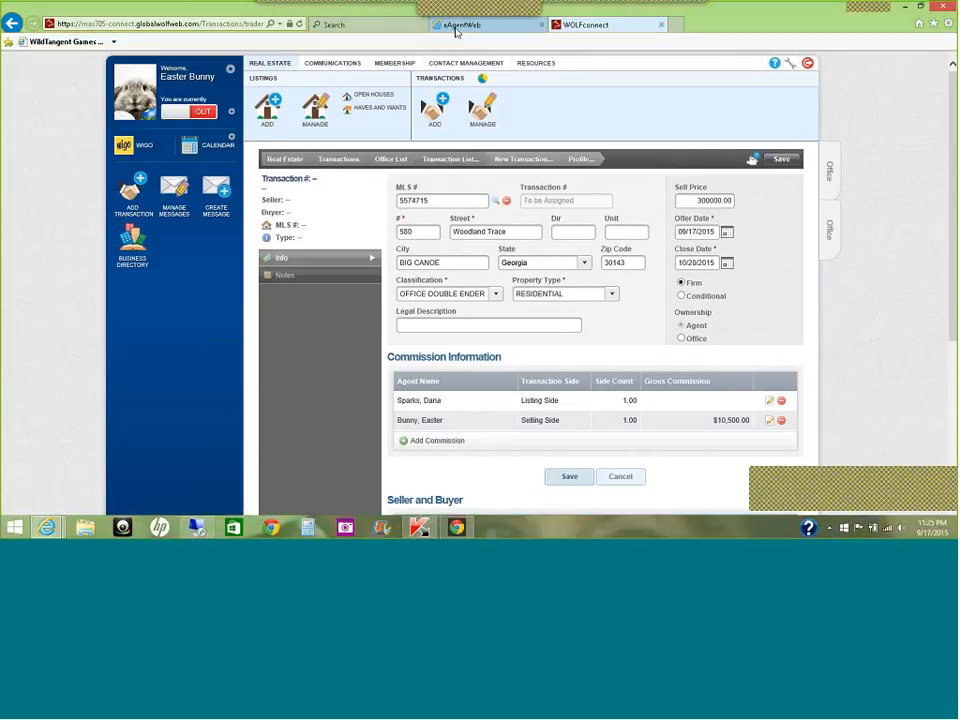
Step: Switch back to the eAgentWeb start page tab
left_click(456, 28)
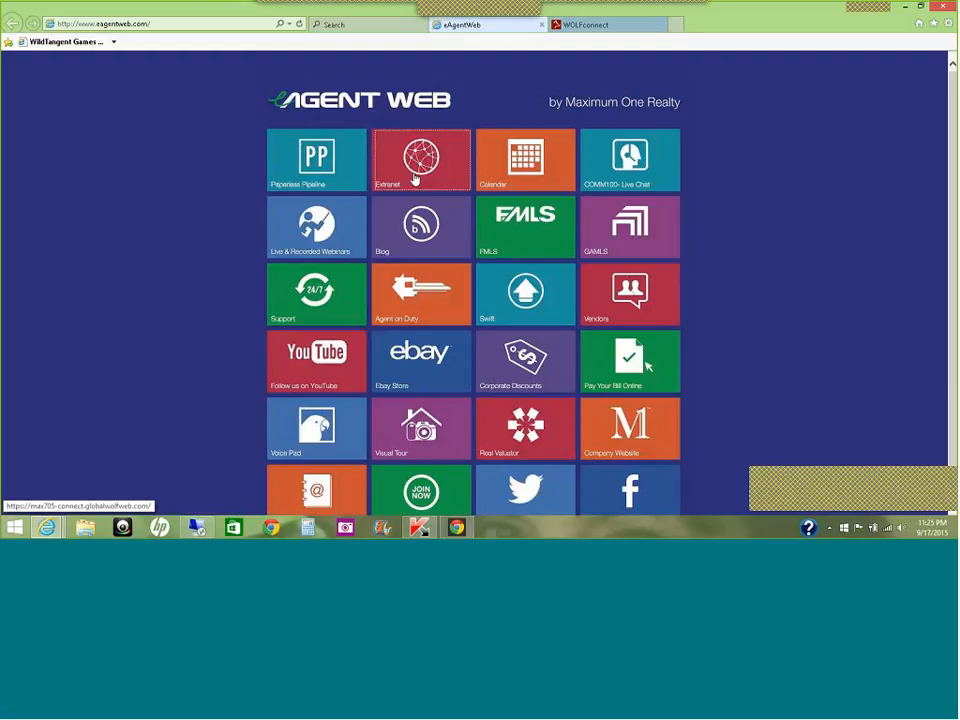
left_click(595, 26)
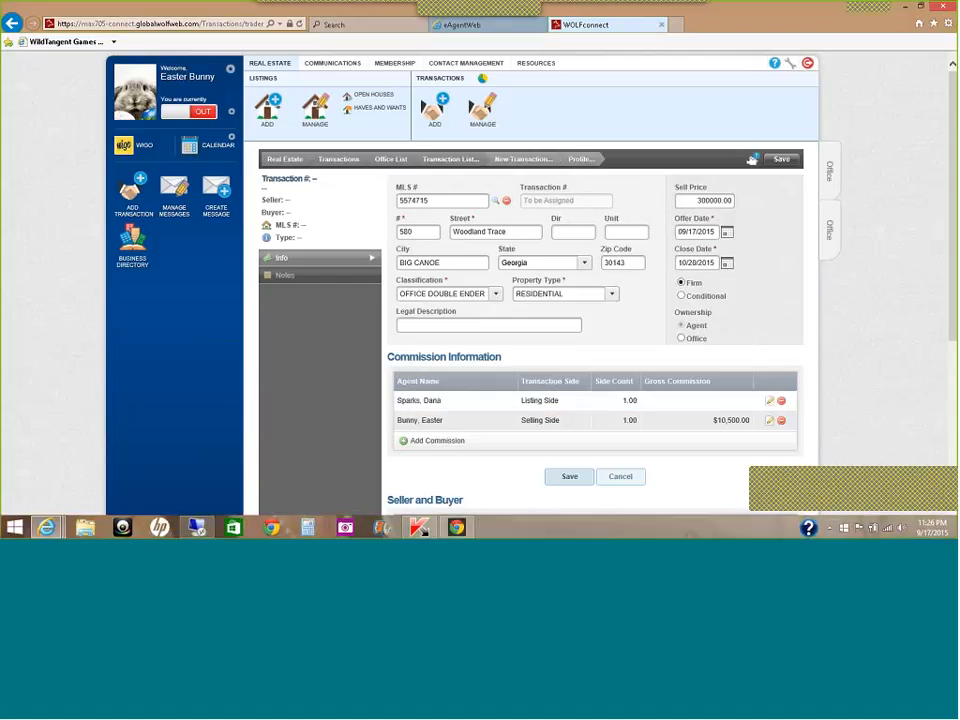
scroll(953, 313, "down", 3)
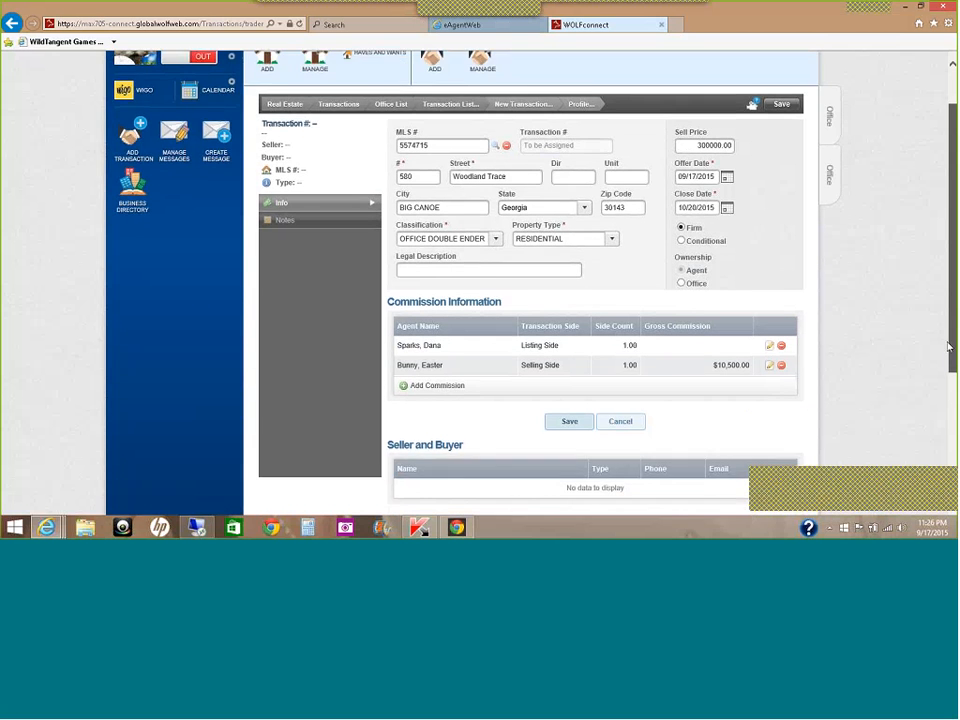
scroll(945, 365, "up", 4)
scroll(943, 400, "down", 5)
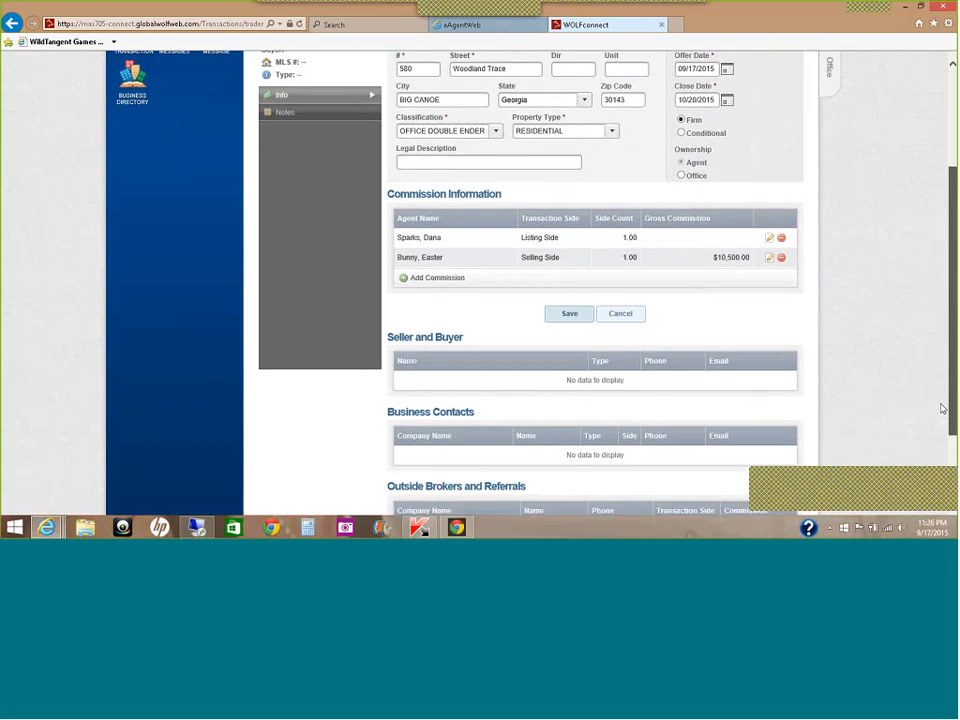
scroll(943, 333, "up", 2)
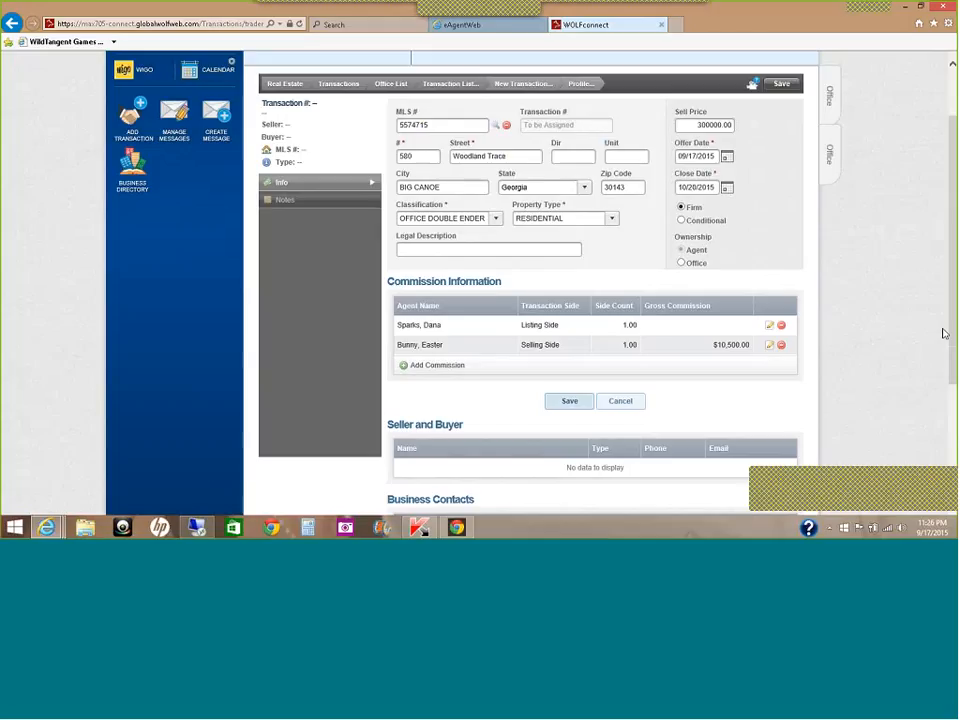